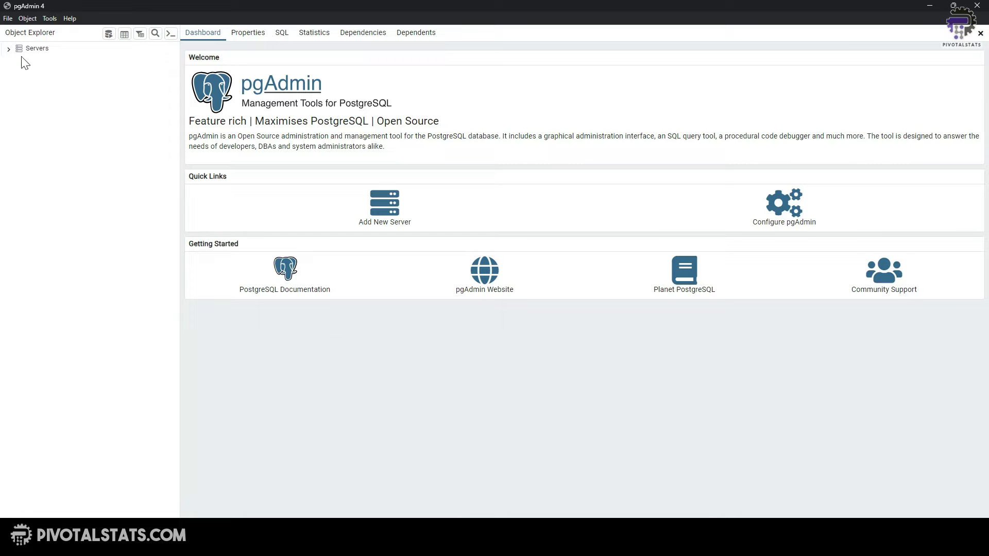
In pgAdmin 4, connect to the PostgreSQL 16 server and open a Query Tool on crime_data.
click(8, 49)
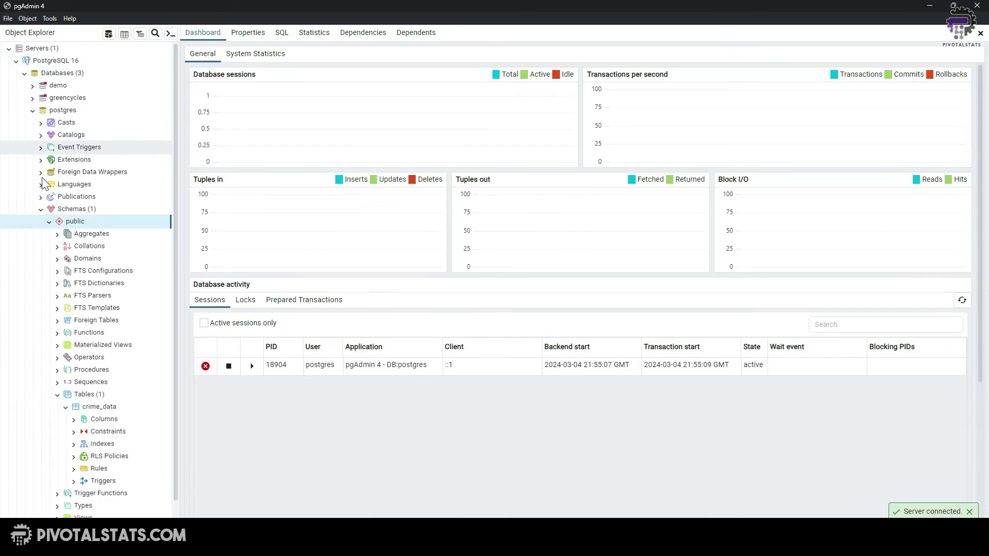
click(99, 407)
right_click(100, 407)
click(129, 378)
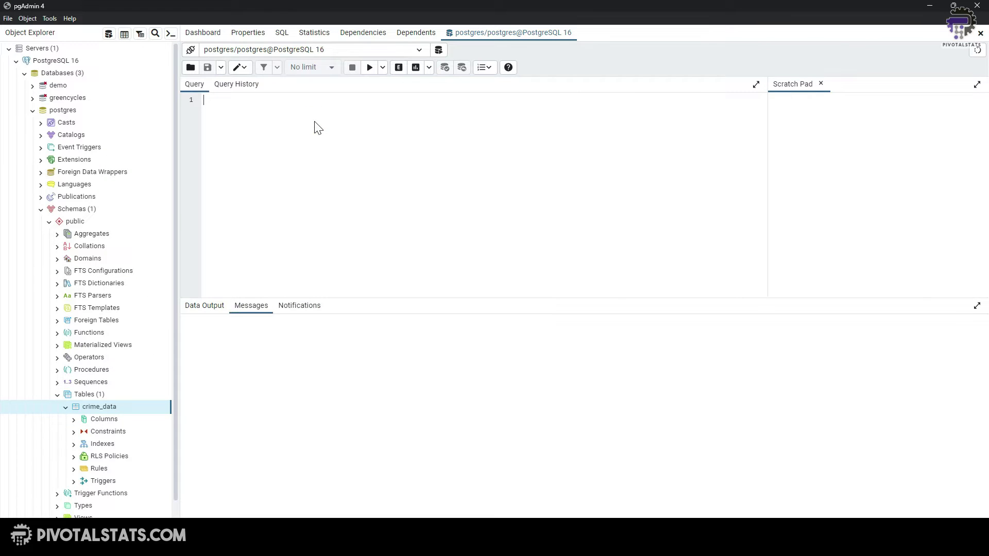
Run 'select * from crime_data' to list all rows, then return to Power BI Desktop.
text(select * from crime_data)
click(369, 68)
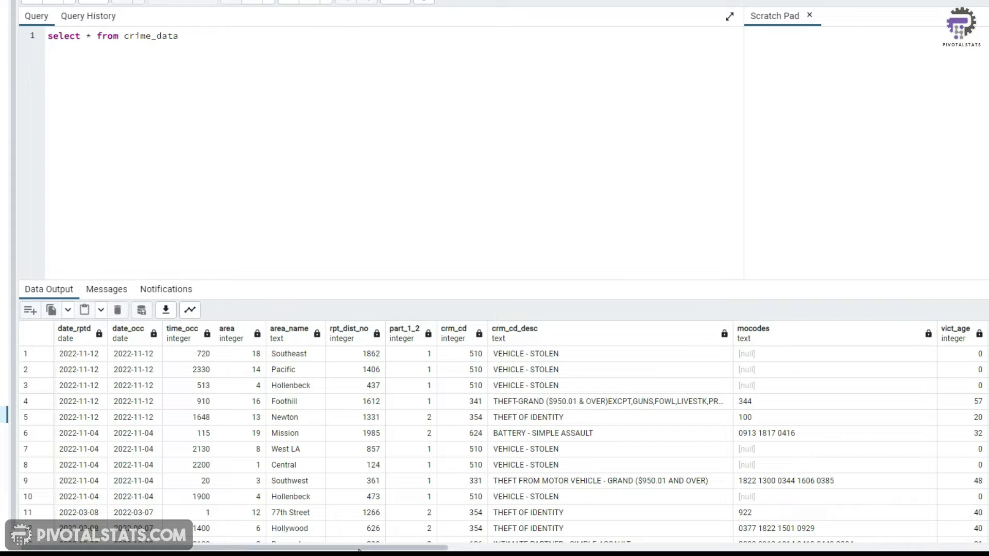
drag(359, 551, 920, 550)
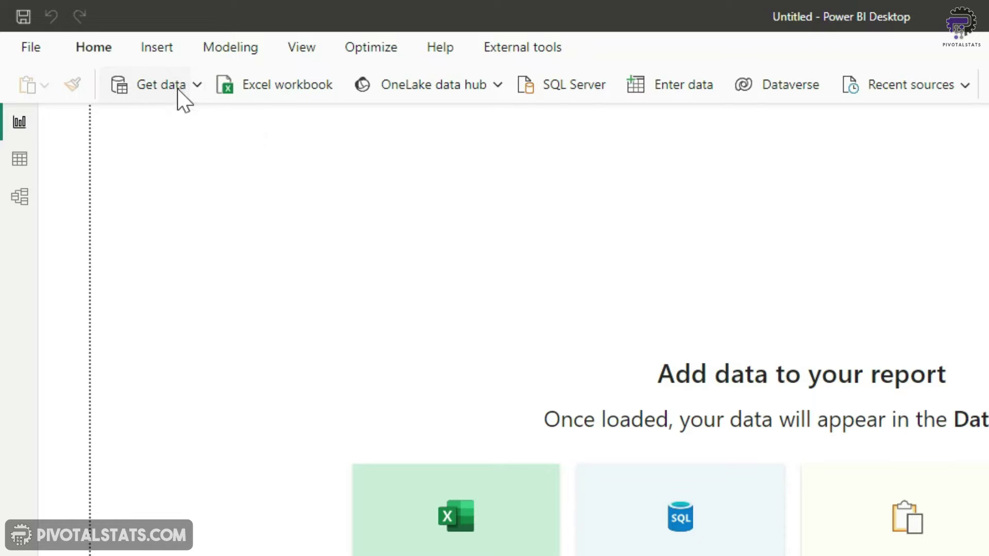
Search Get data for 'postgre' and connect with the PostgreSQL database connector.
click(166, 87)
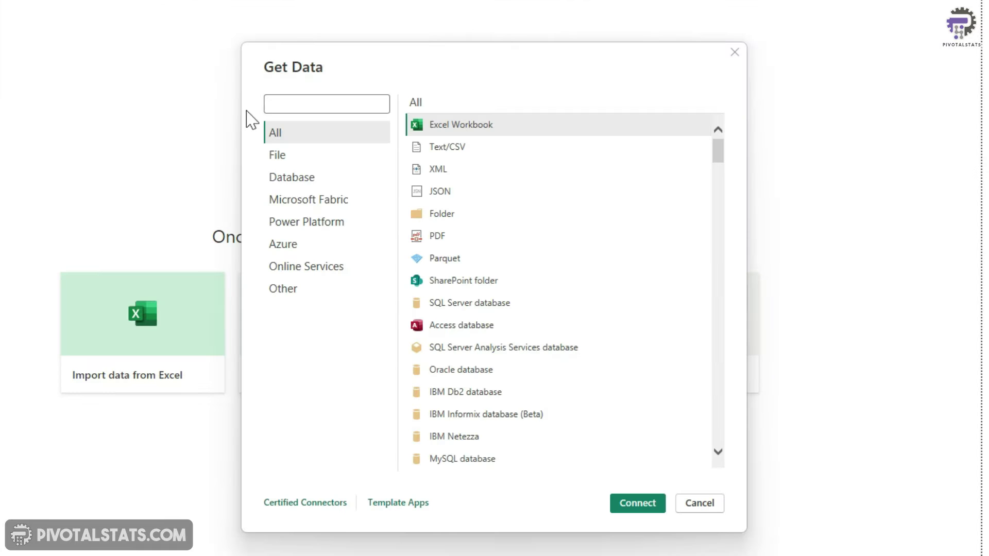
click(303, 102)
text(post)
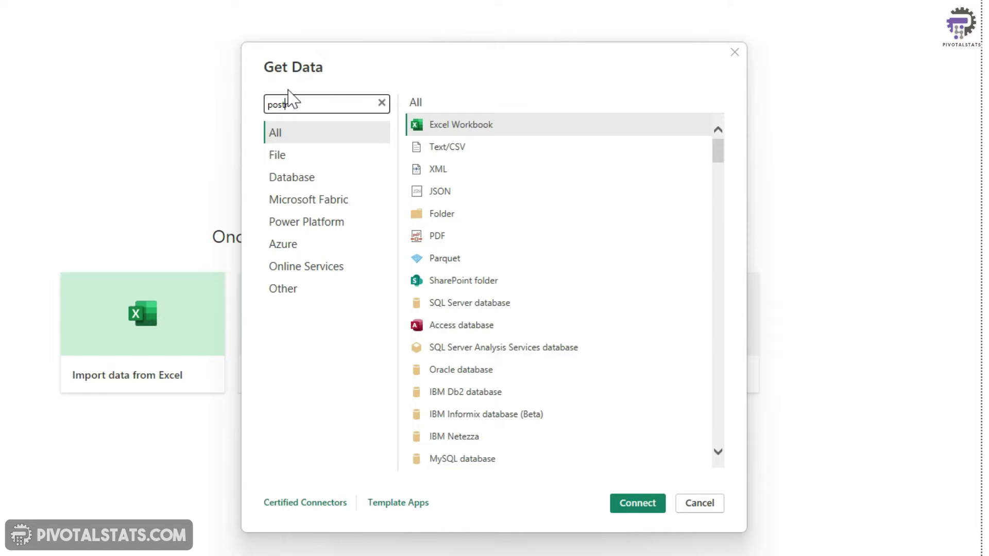
text(gre)
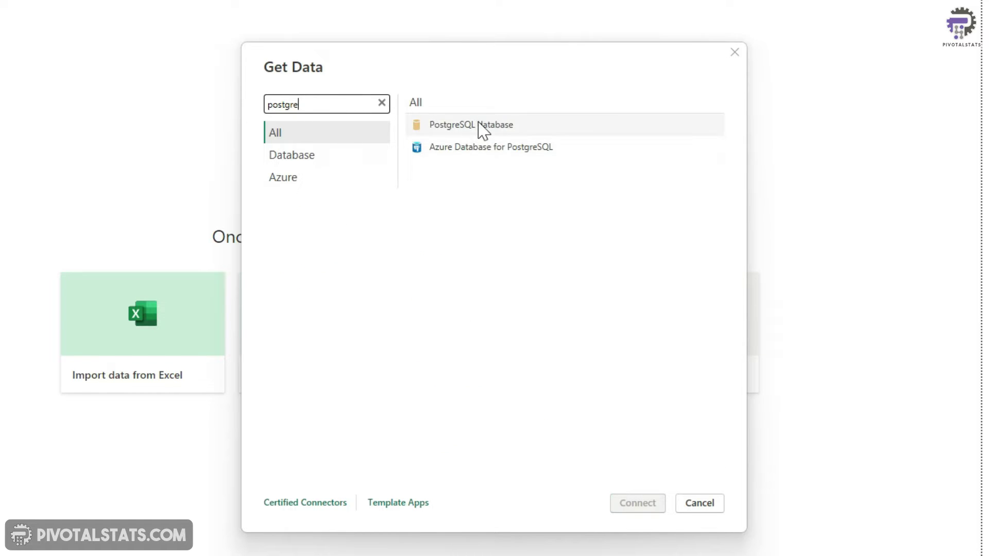
click(477, 124)
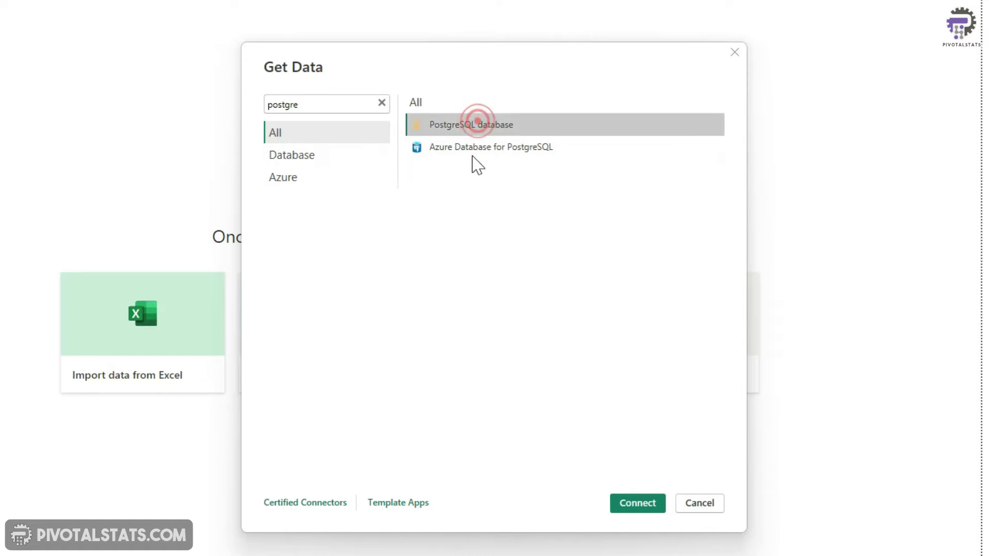
click(648, 503)
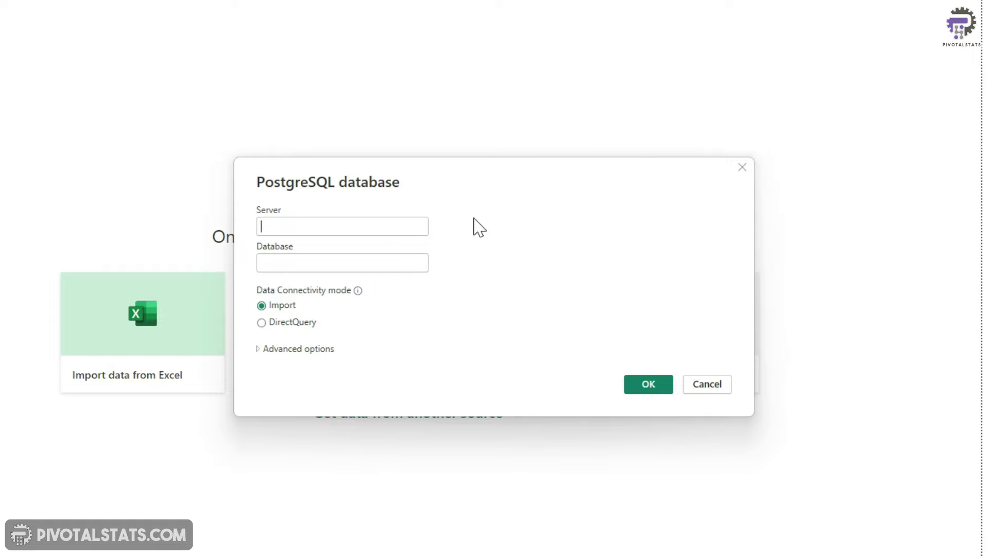
Enter server localhost and database postgres, keep Import mode, and confirm.
text(localhost)
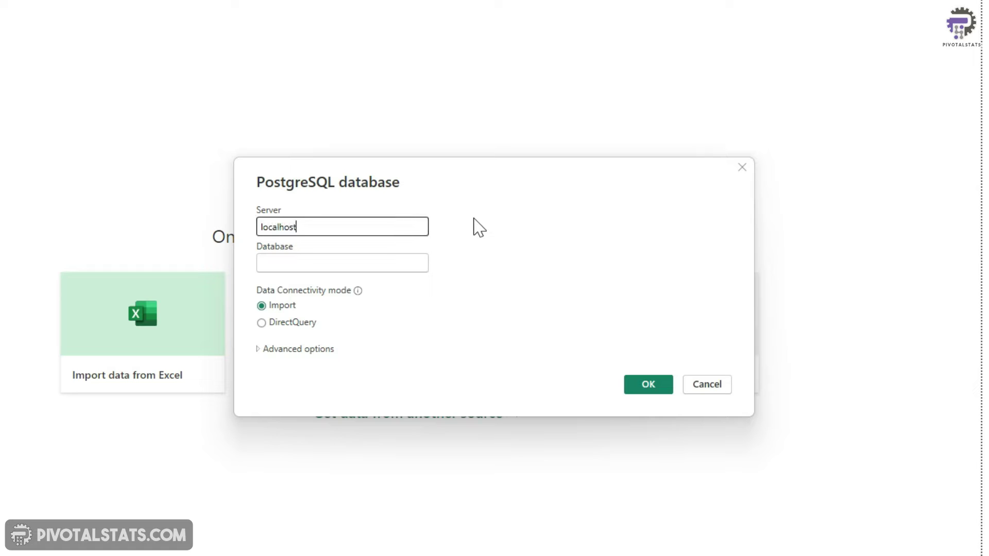
key(Tab)
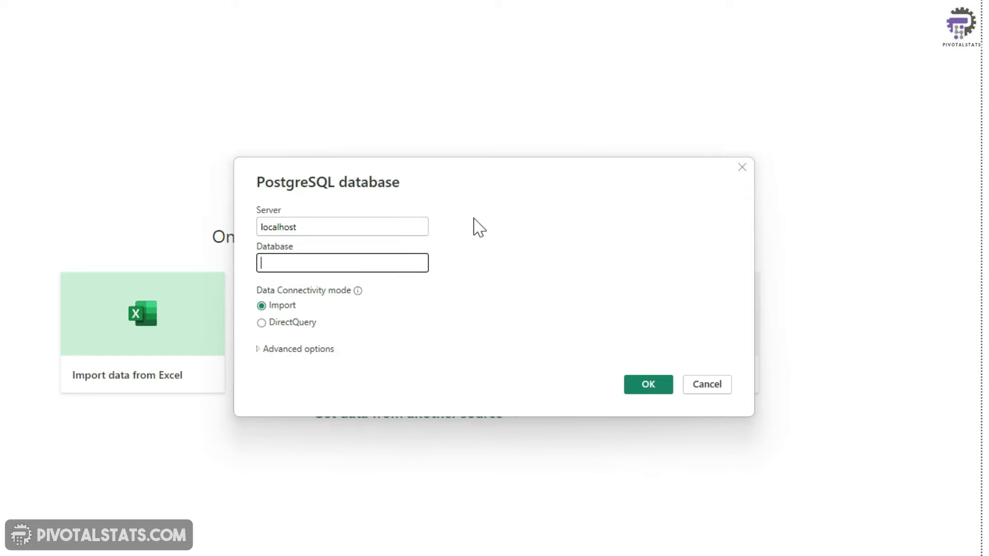
text(postgre)
click(653, 389)
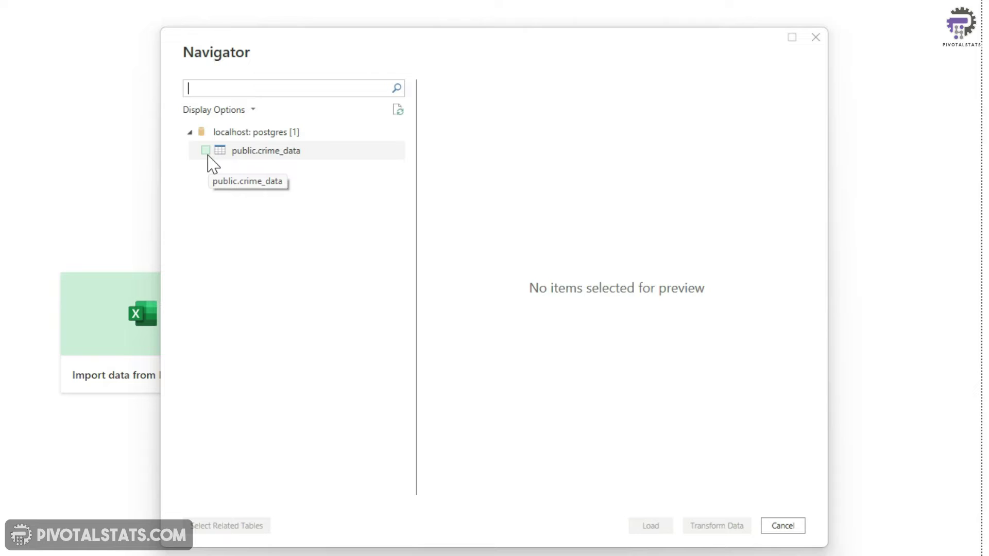
Tick public.crime_data in the Navigator and choose Transform Data to load it into Power Query.
click(207, 154)
click(206, 150)
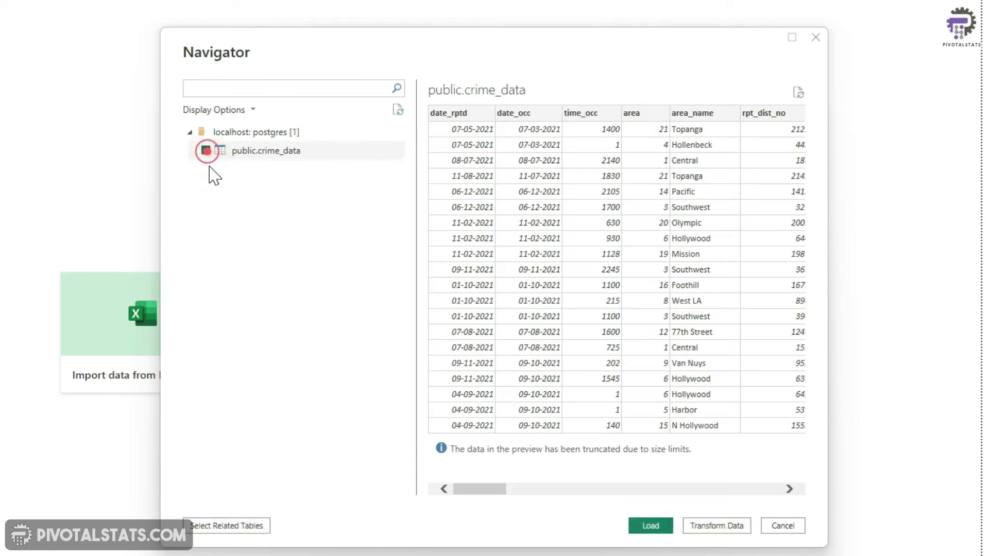
click(732, 525)
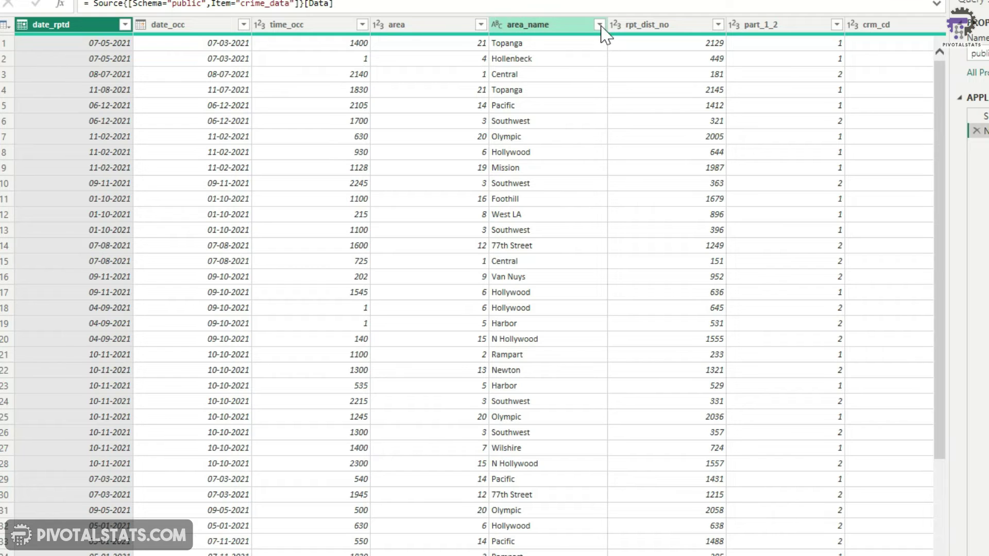
Filter area_name to exclude 77th Street and Central.
click(600, 24)
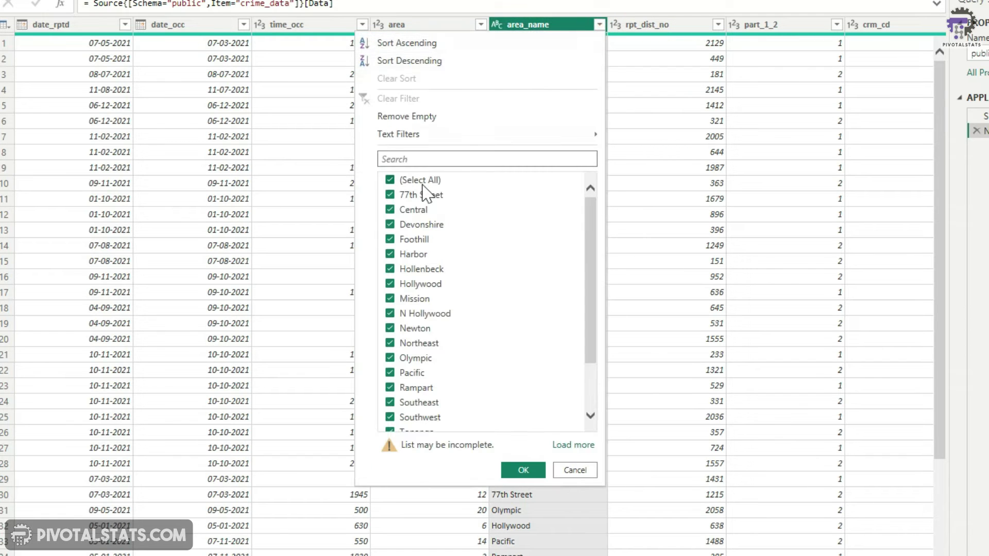
click(391, 196)
click(391, 211)
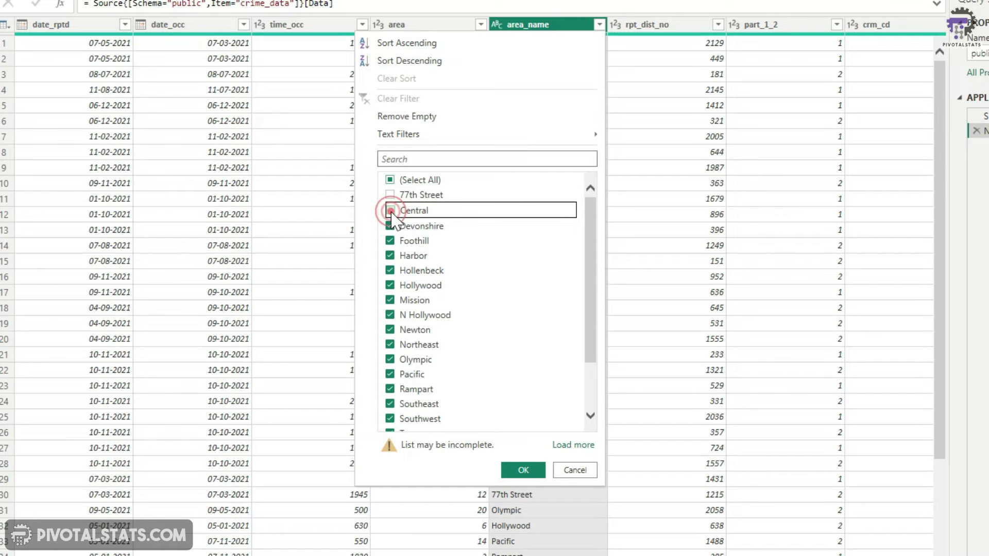
click(529, 470)
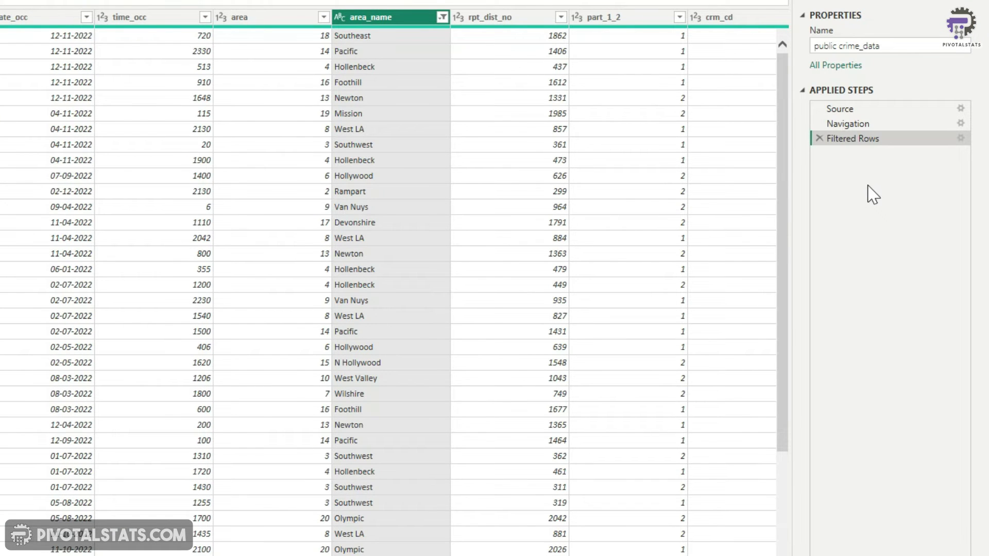
drag(392, 515, 726, 515)
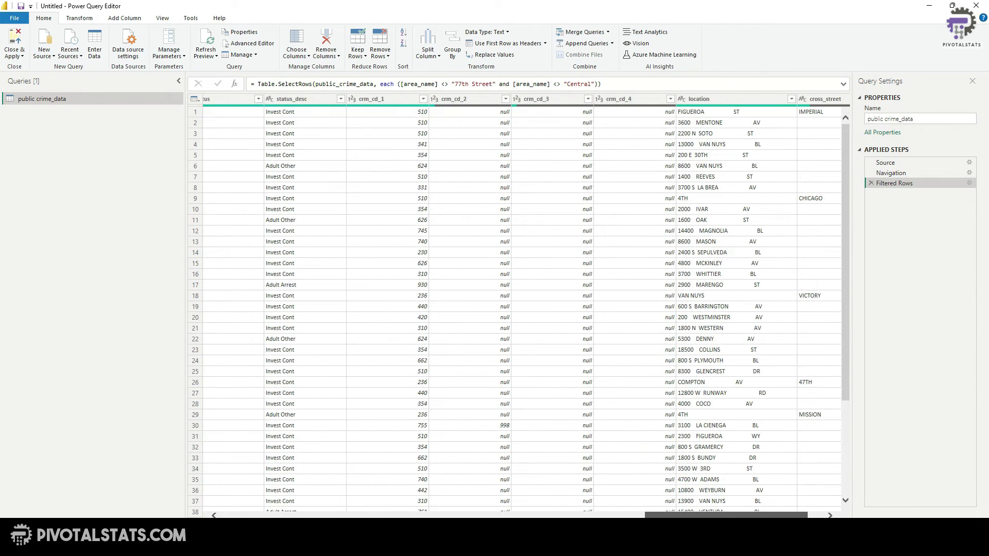
Replace null with 0 across columns crm_cd_1, crm_cd_2, crm_cd_3 and crm_cd_4.
click(388, 100)
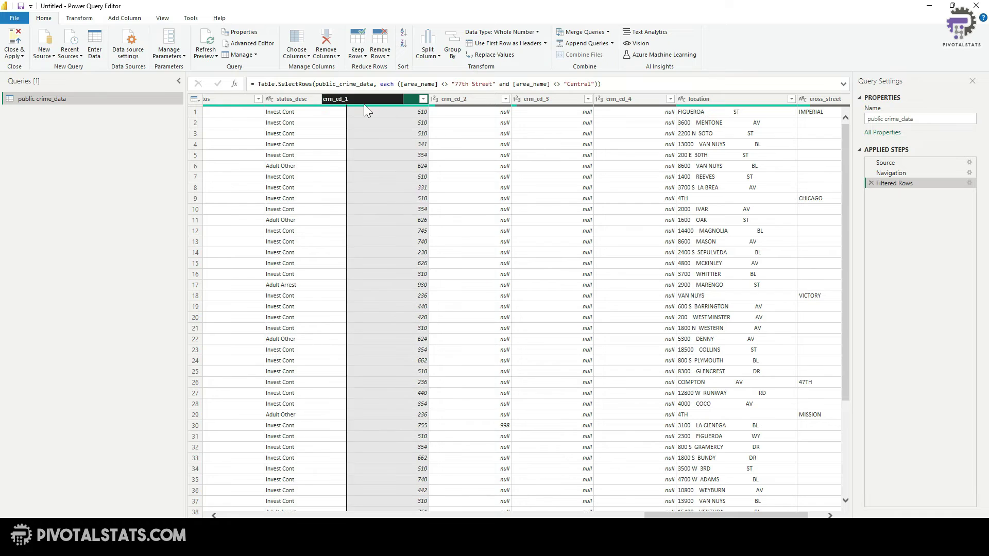
ctrl+click(457, 99)
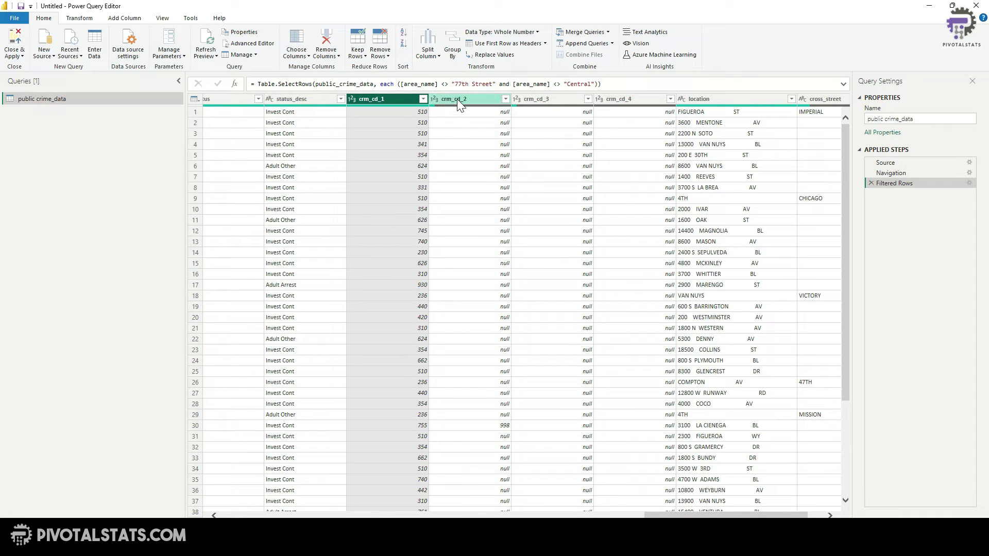
ctrl+click(549, 98)
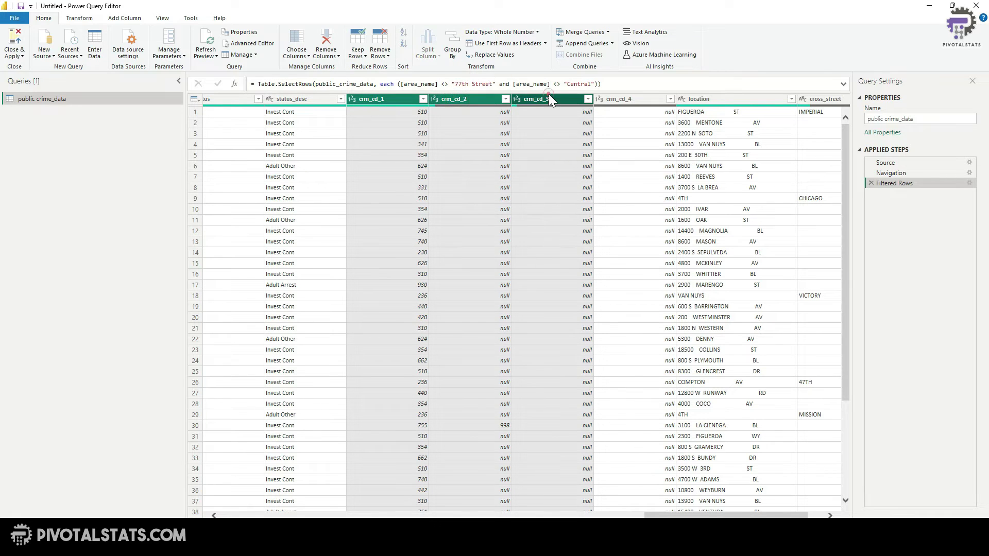
ctrl+click(635, 97)
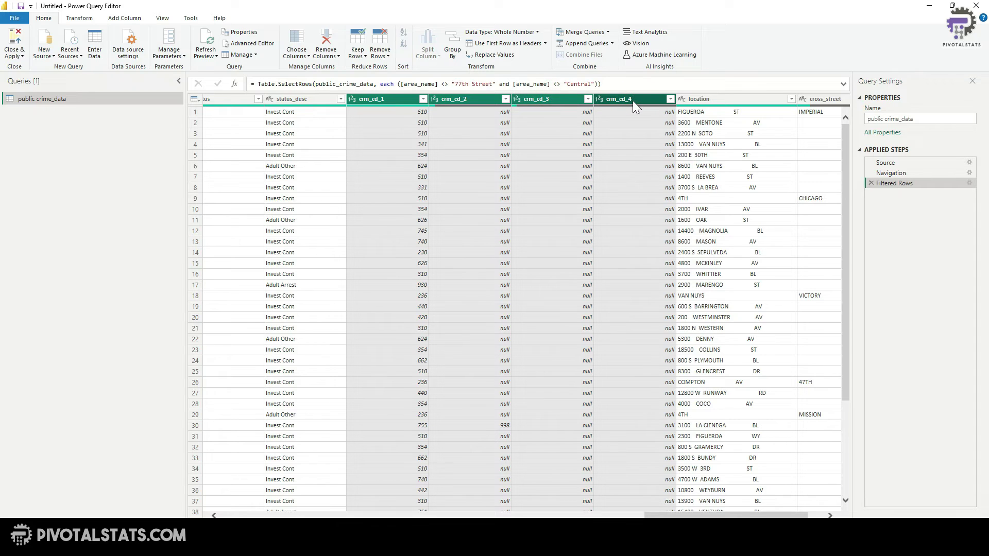
click(502, 55)
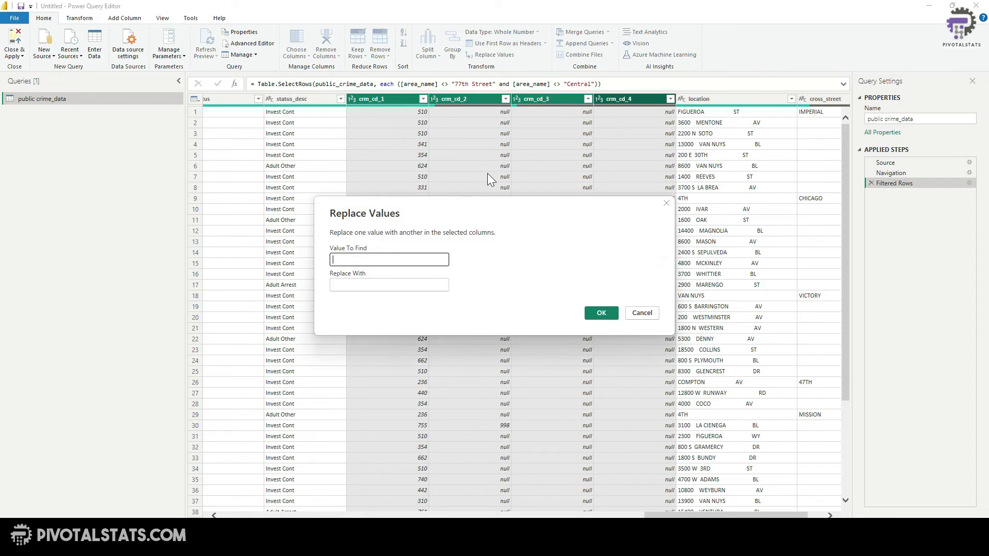
text(null)
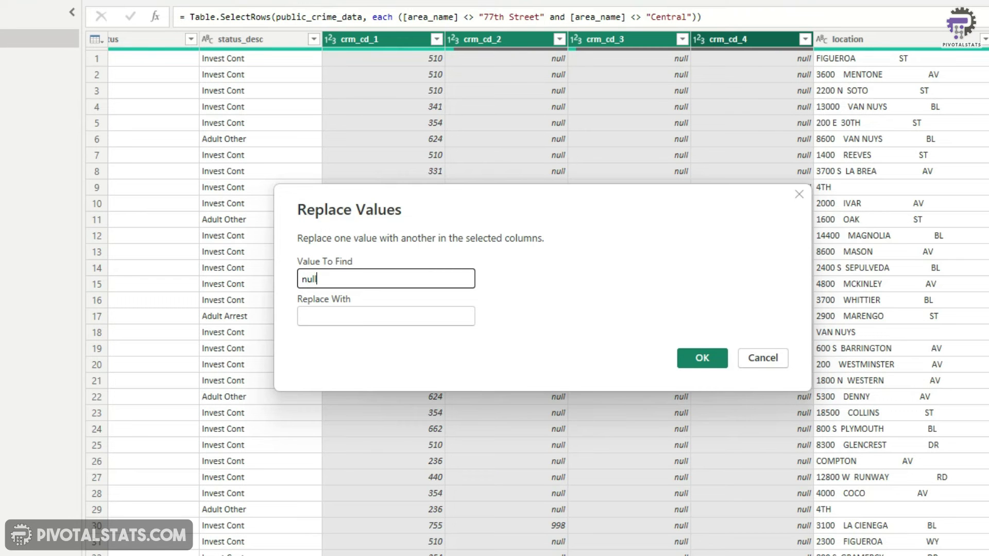
click(450, 311)
text(0)
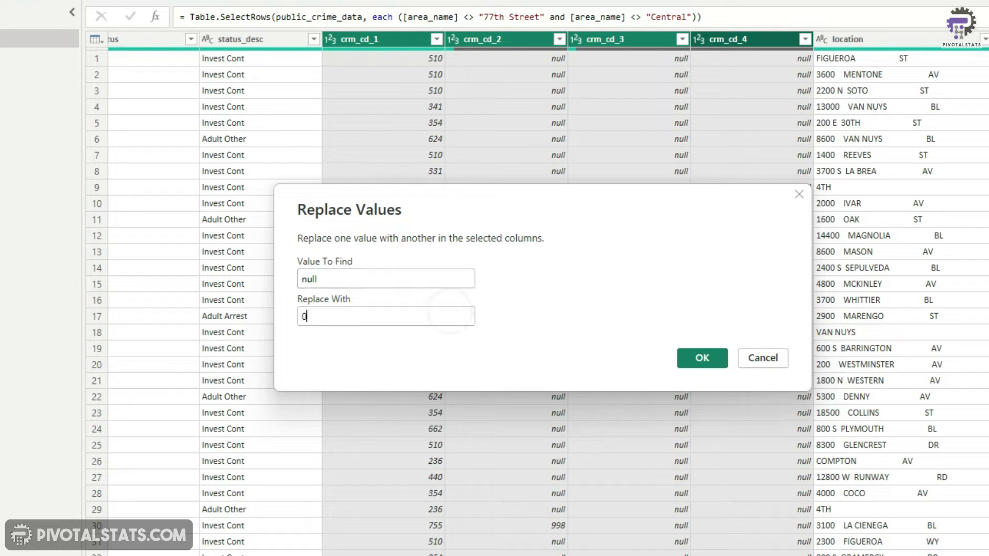
click(714, 362)
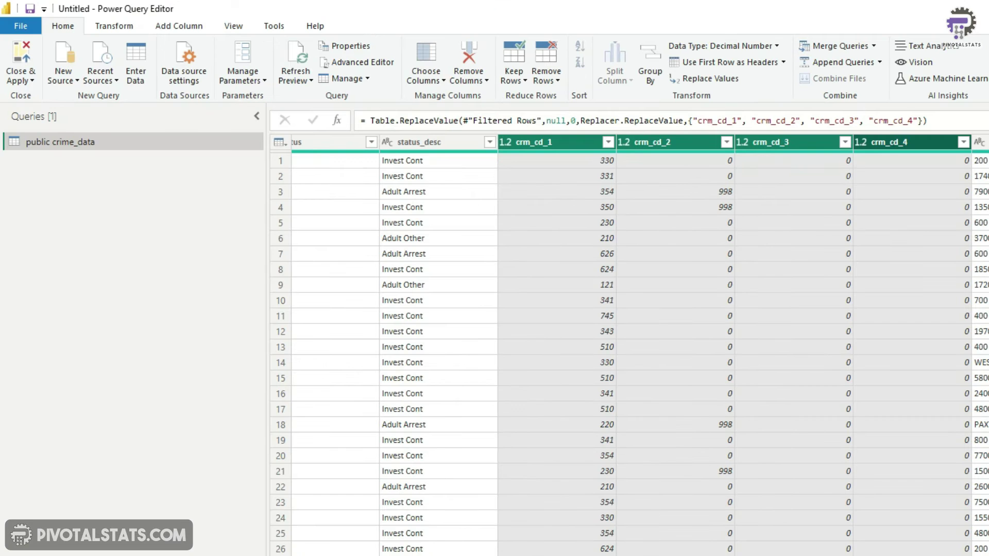
Add custom column Age_Group with formula if [vict_age] < 18 then "Child" else "Adult".
scroll(629, 345, right, 3)
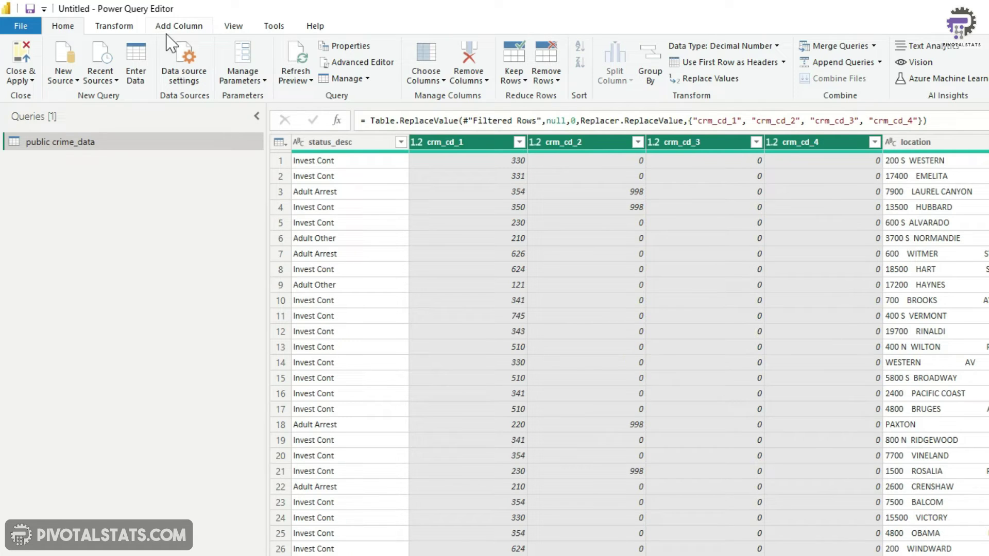
click(202, 30)
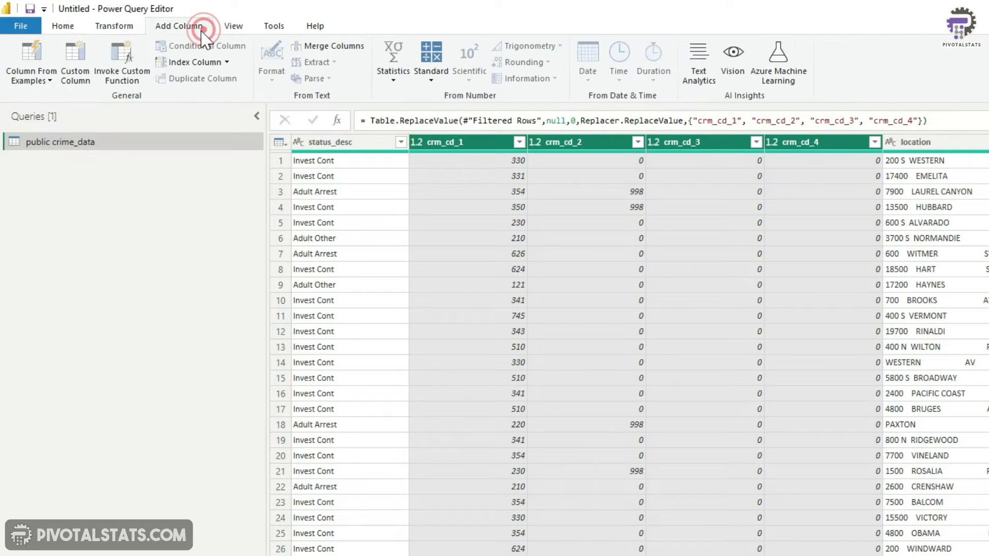
click(75, 64)
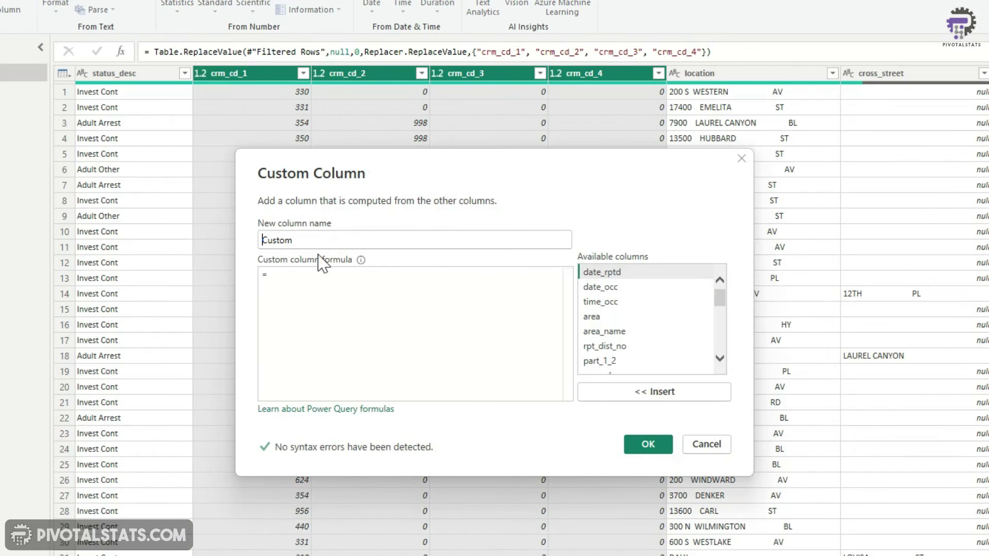
double_click(542, 306)
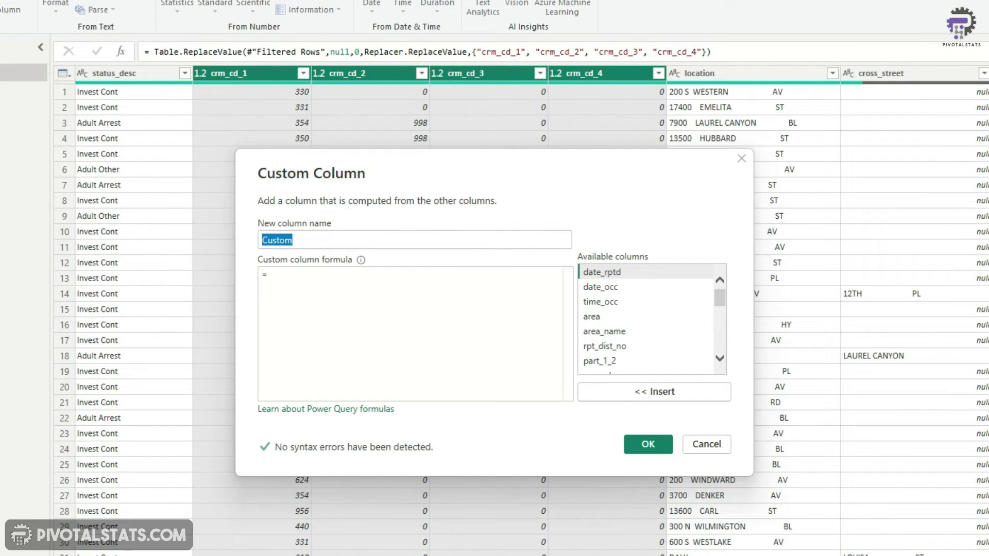
text(Age_Grop)
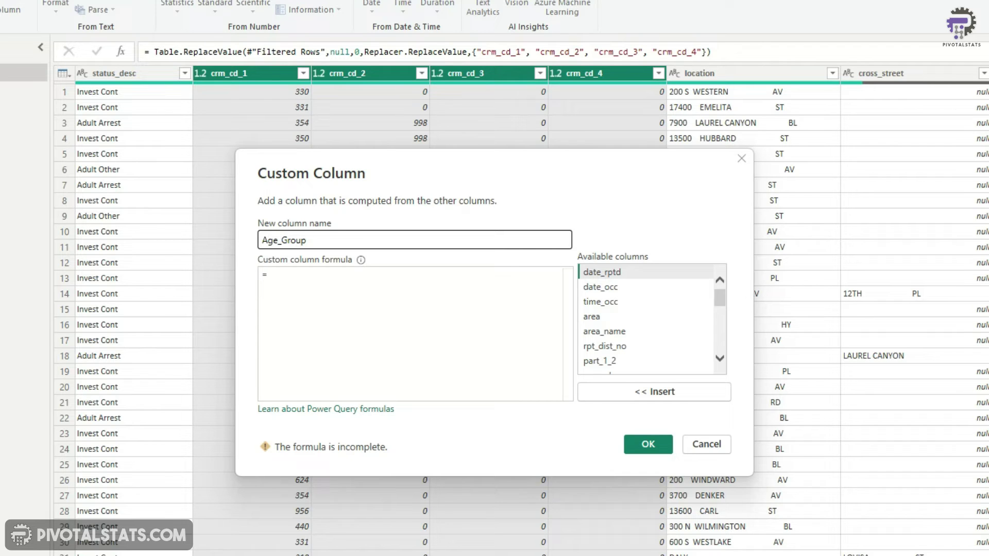
click(356, 276)
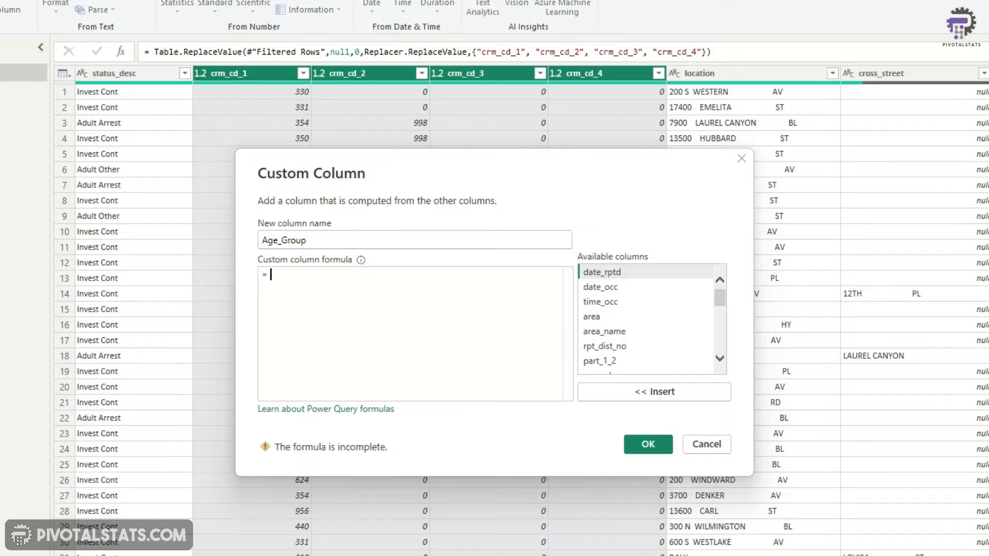
text(if)
scroll(623, 309, down, 5)
double_click(615, 288)
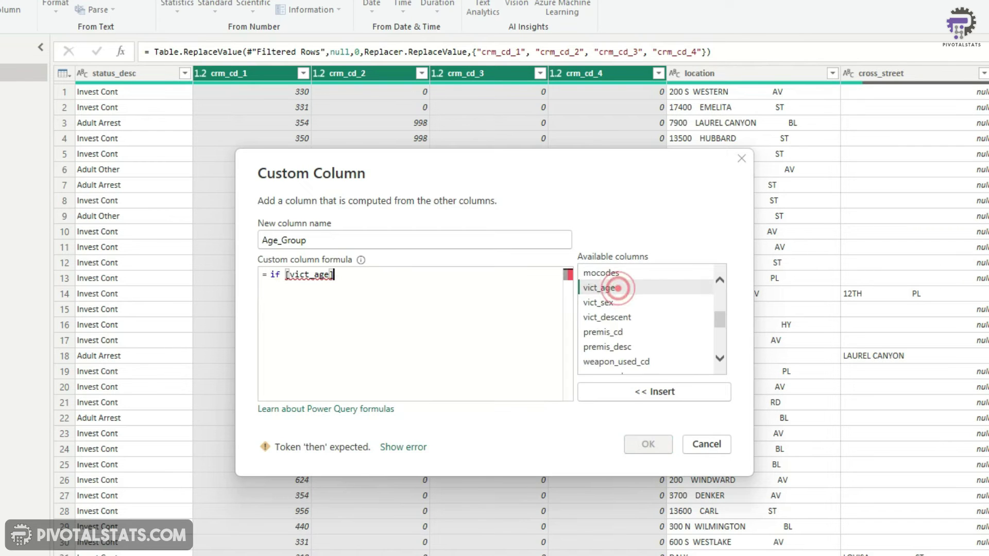
text(<)
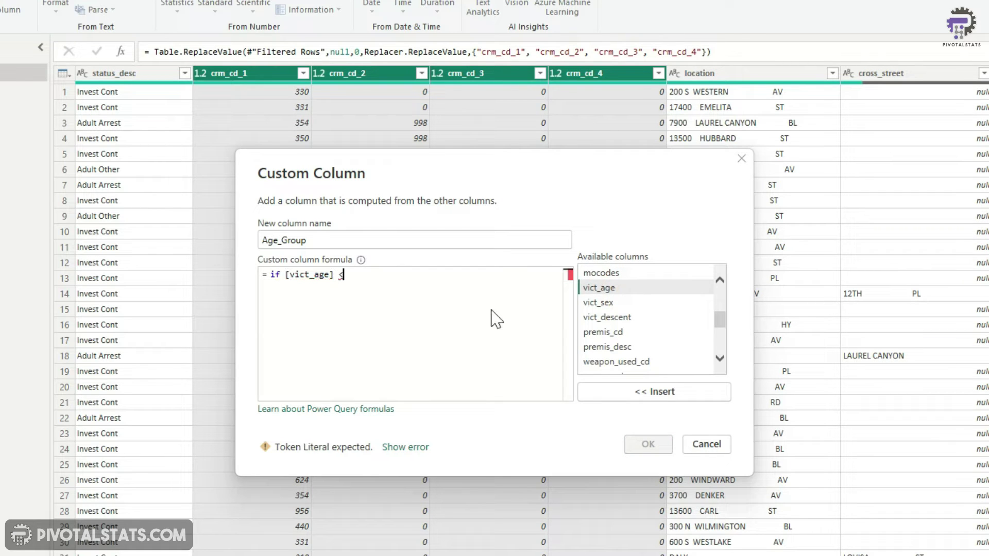
text( 18 th)
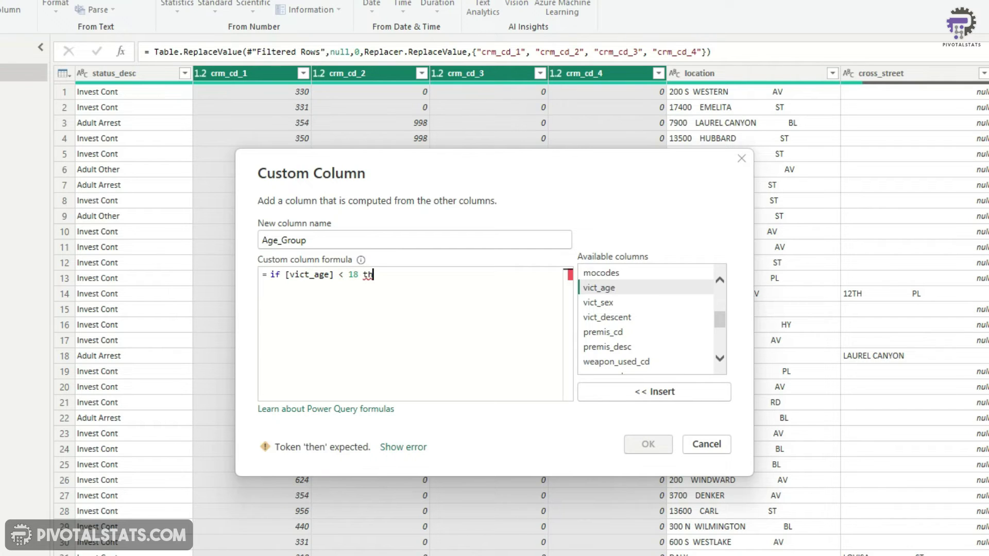
text(en "Chil)
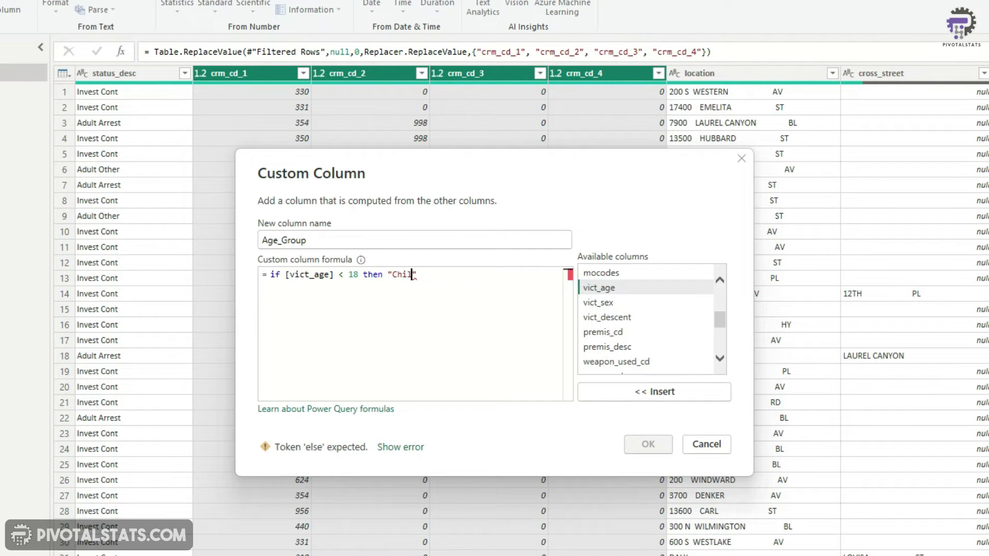
text(d" else "Ad)
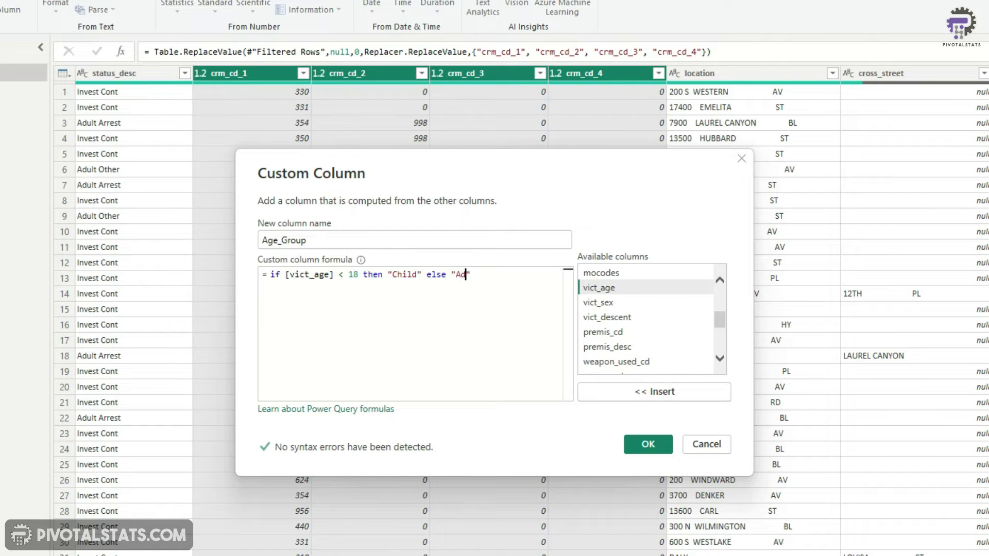
text(ult)
click(647, 446)
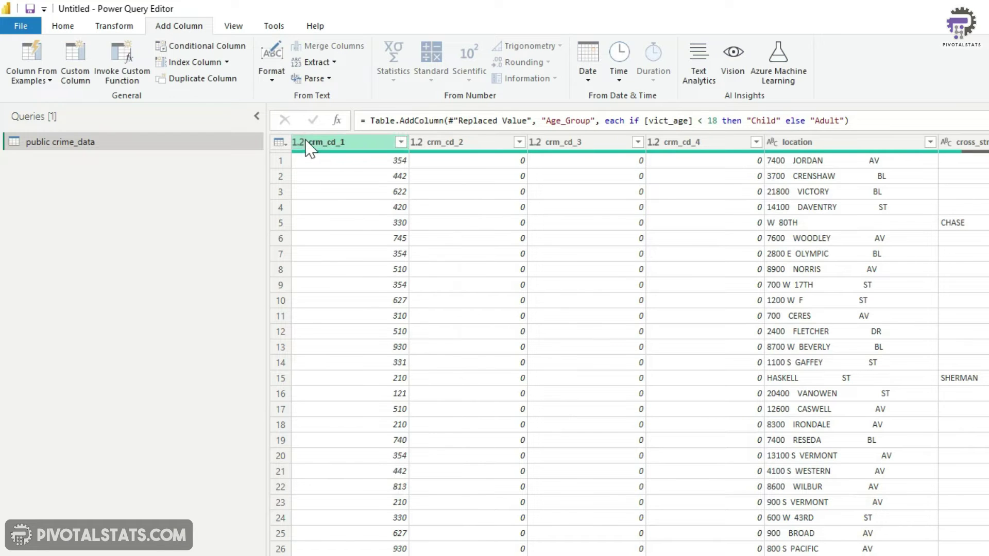
Add custom column AreaReverse with formula Text.Reverse([area_name]).
click(86, 81)
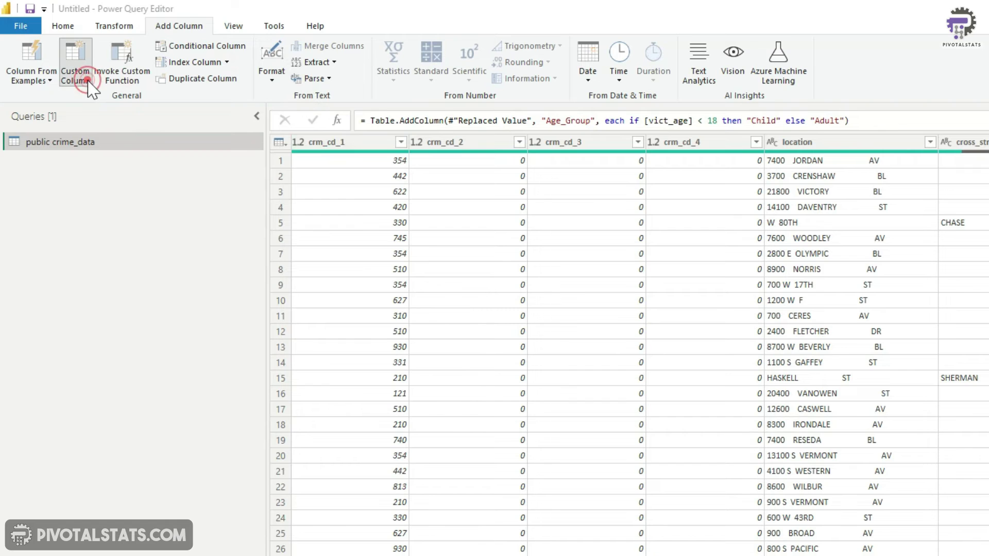
click(353, 262)
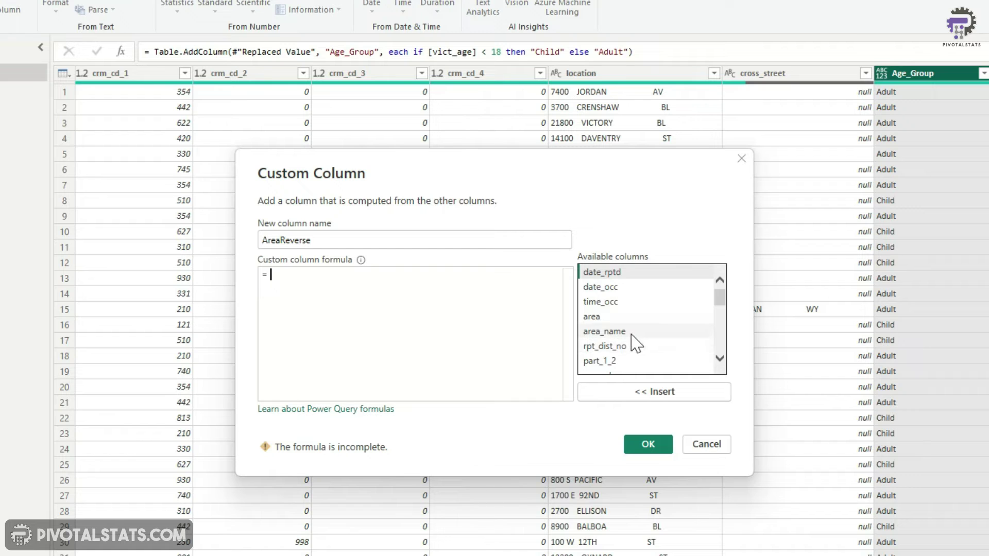
click(332, 280)
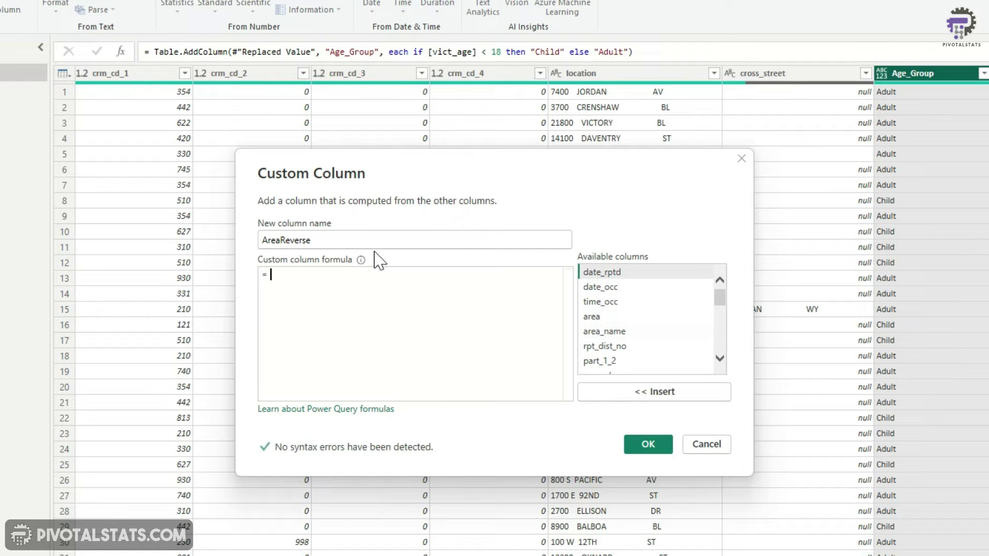
text(Text.Rev)
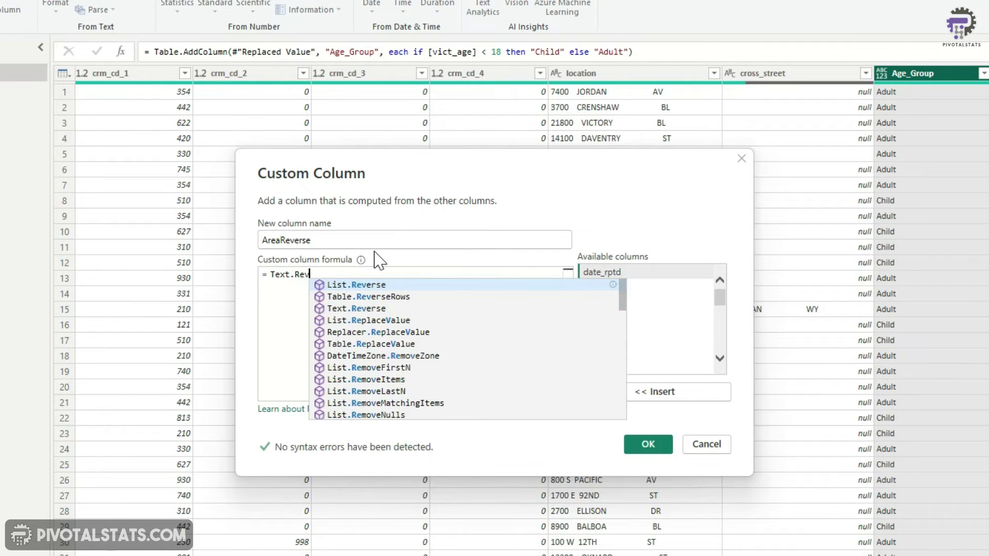
text(erse()
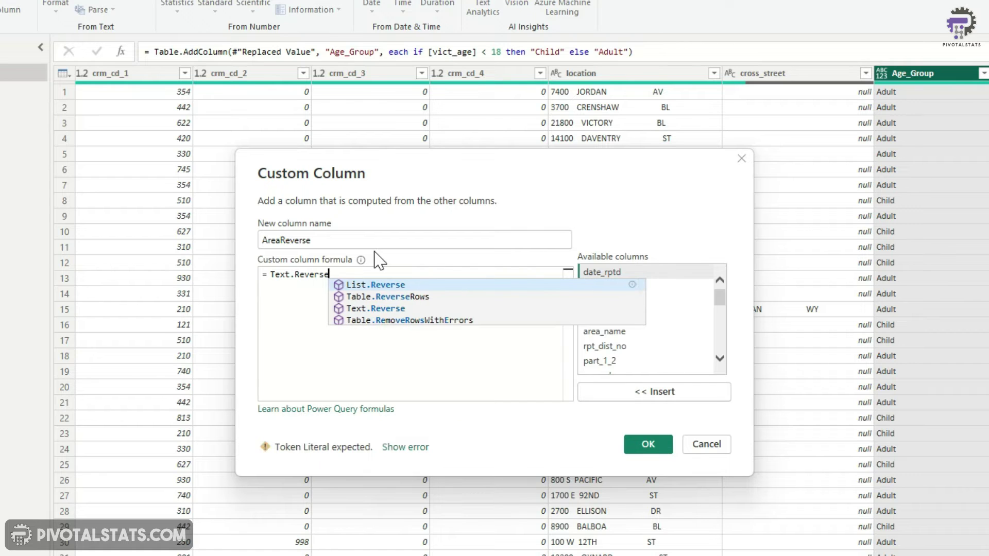
click(620, 333)
double_click(620, 332)
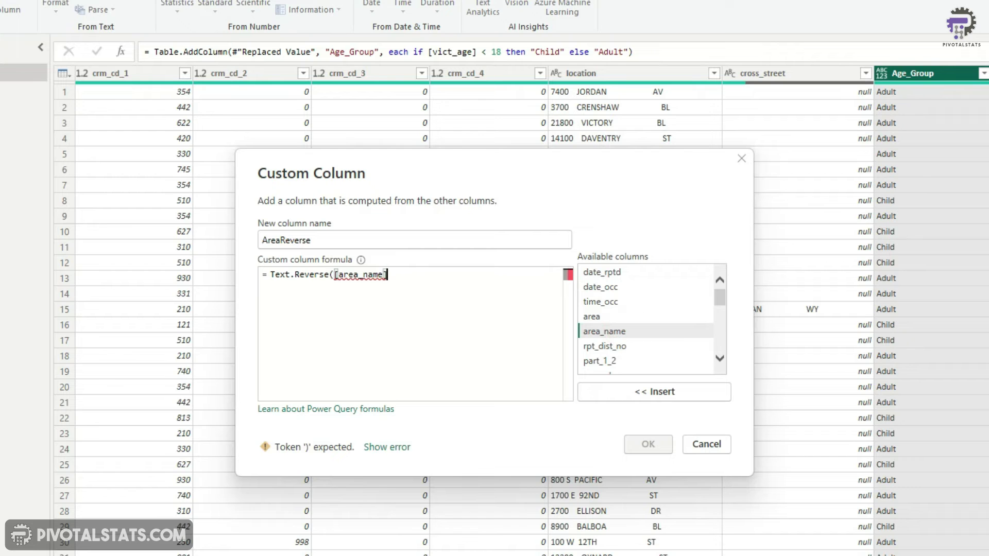
text())
click(645, 445)
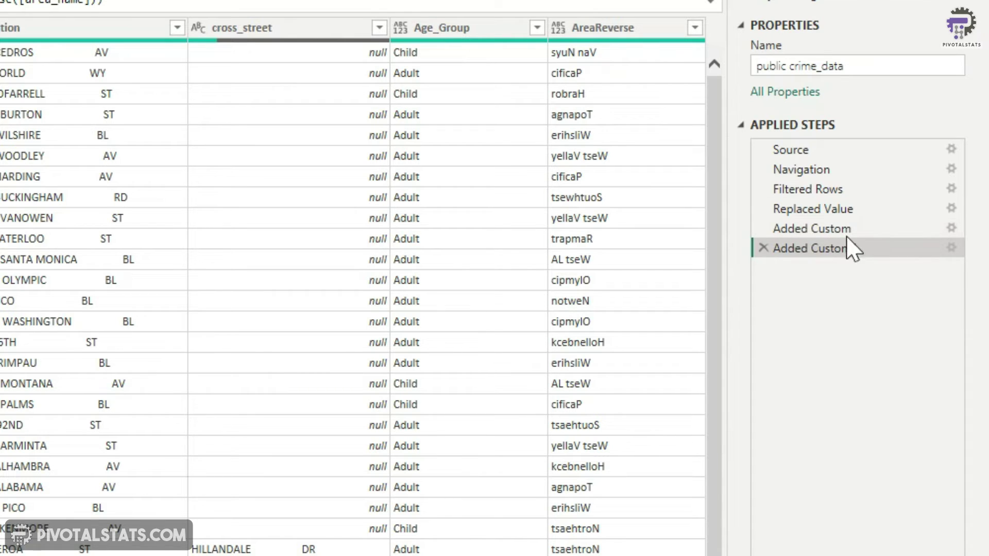
Preview the data at the Filtered Rows step and bring up that step's options.
click(841, 190)
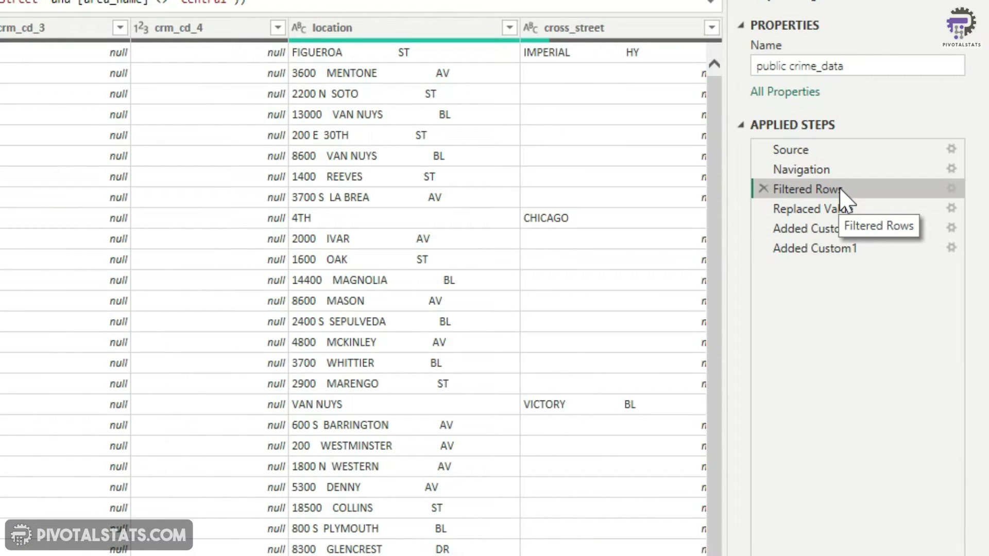
right_click(841, 191)
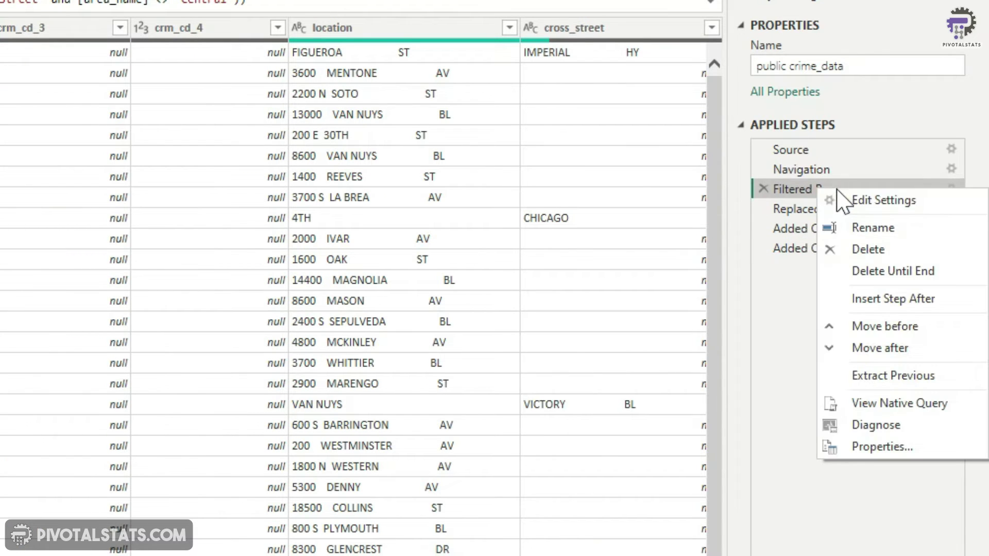
click(928, 409)
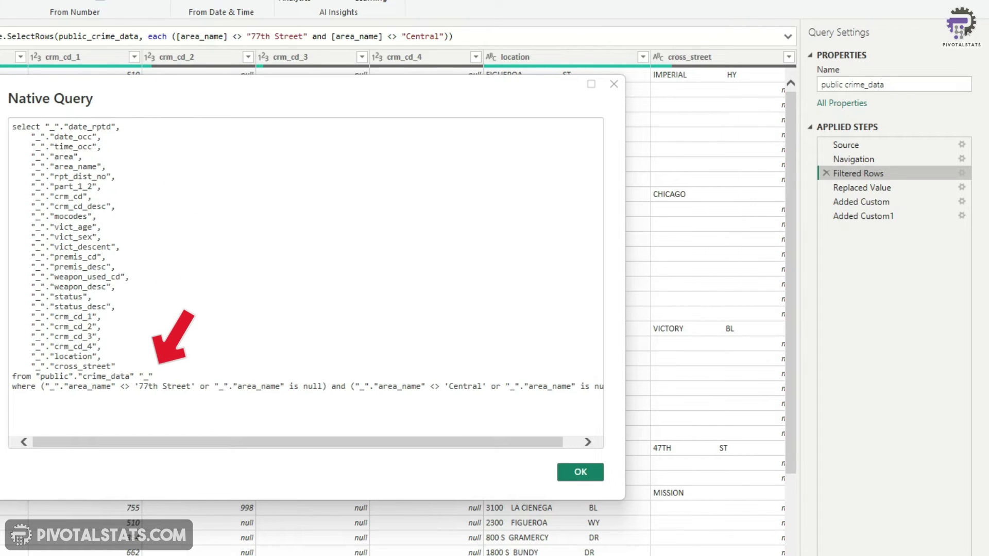
drag(136, 387, 200, 386)
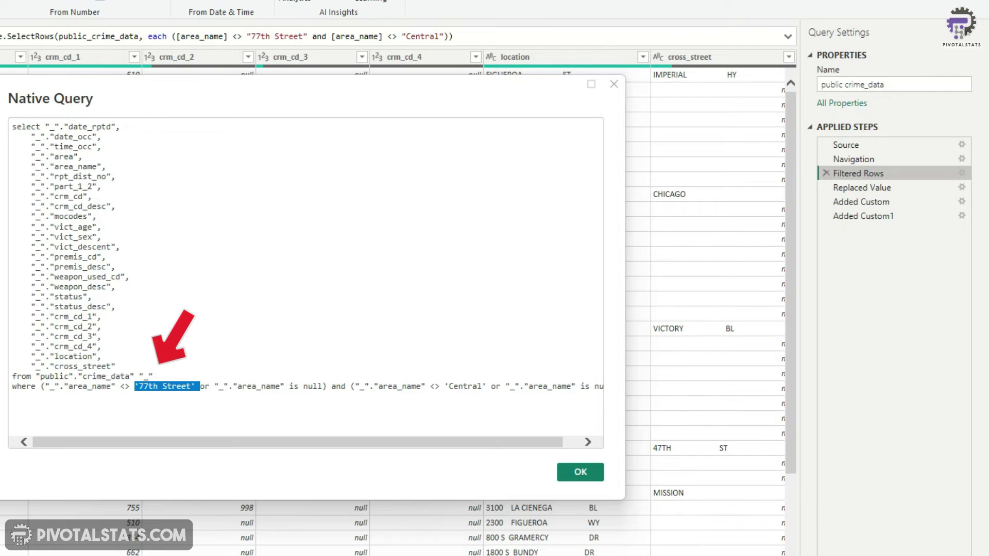
double_click(464, 386)
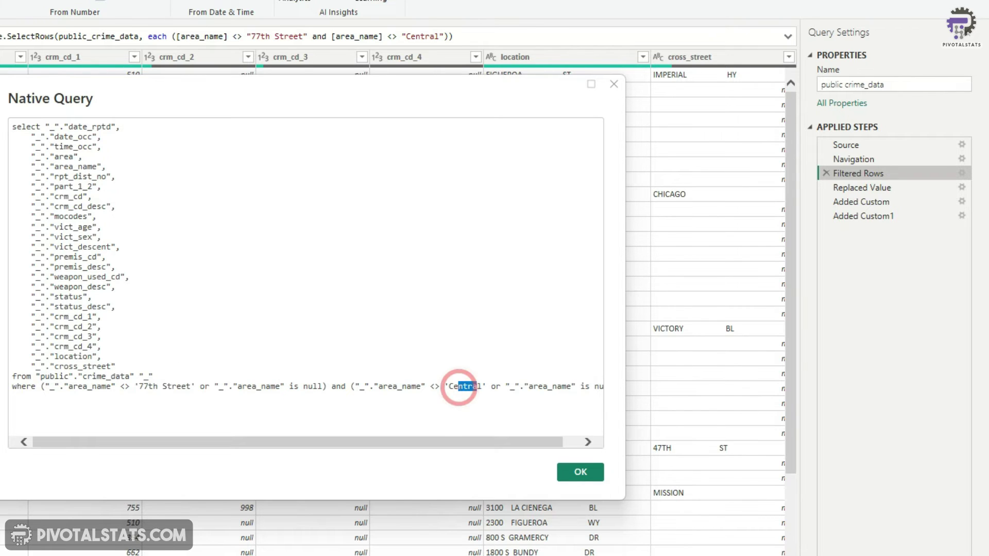
click(579, 472)
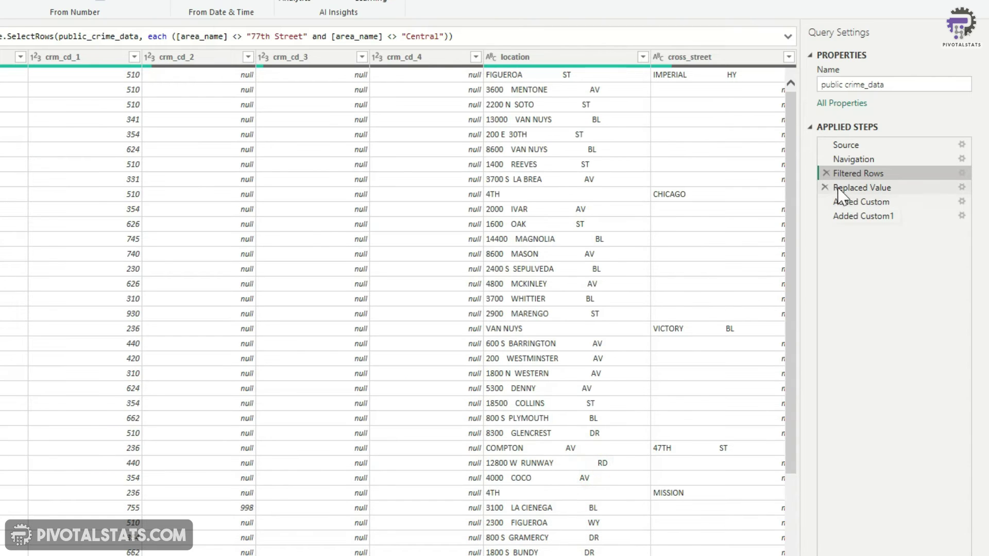
Show the native query for the Replaced Value step.
click(870, 188)
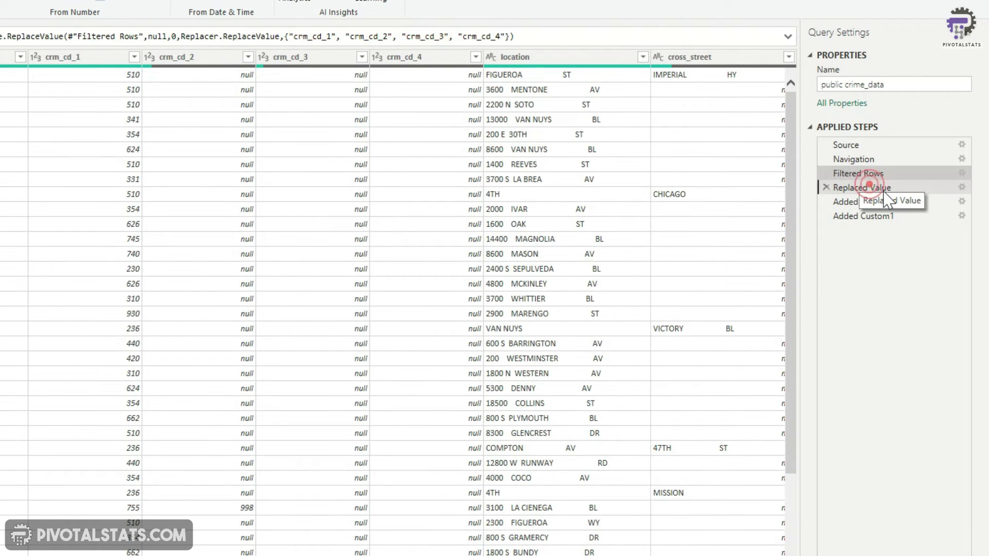
right_click(870, 189)
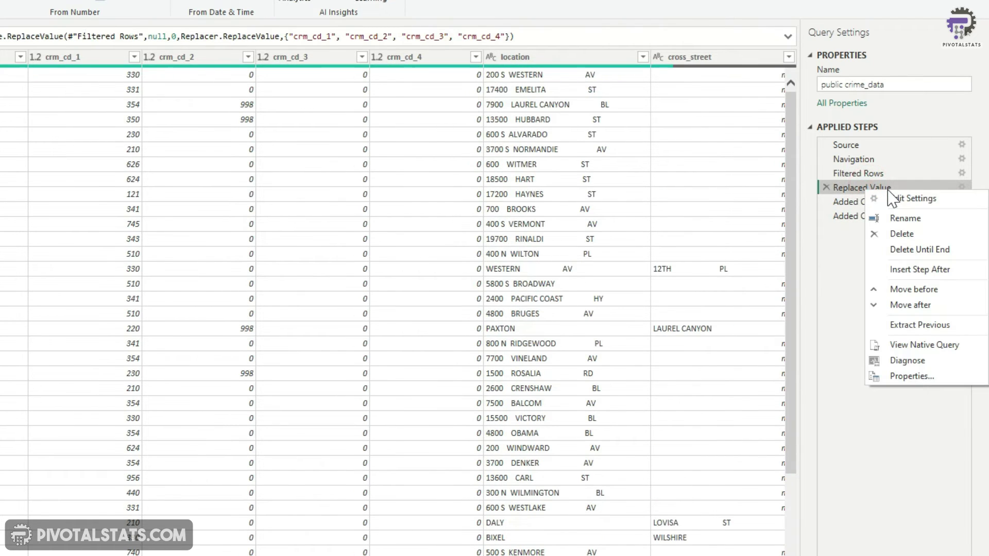
click(925, 345)
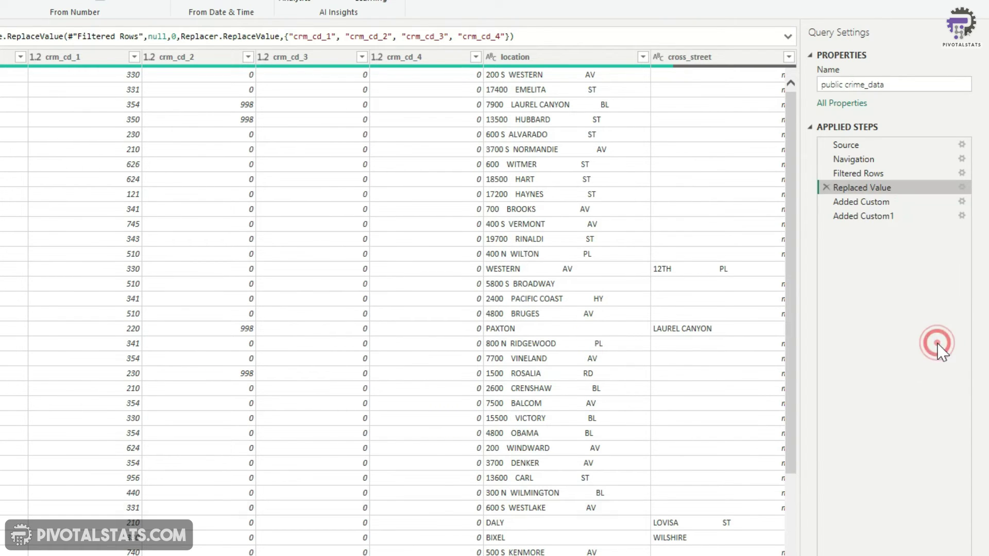
Review the SQL's CASE expressions mapping null crm_cd_1–crm_cd_4 values to 0.
scroll(304, 278, down, 3)
scroll(304, 278, down, 2)
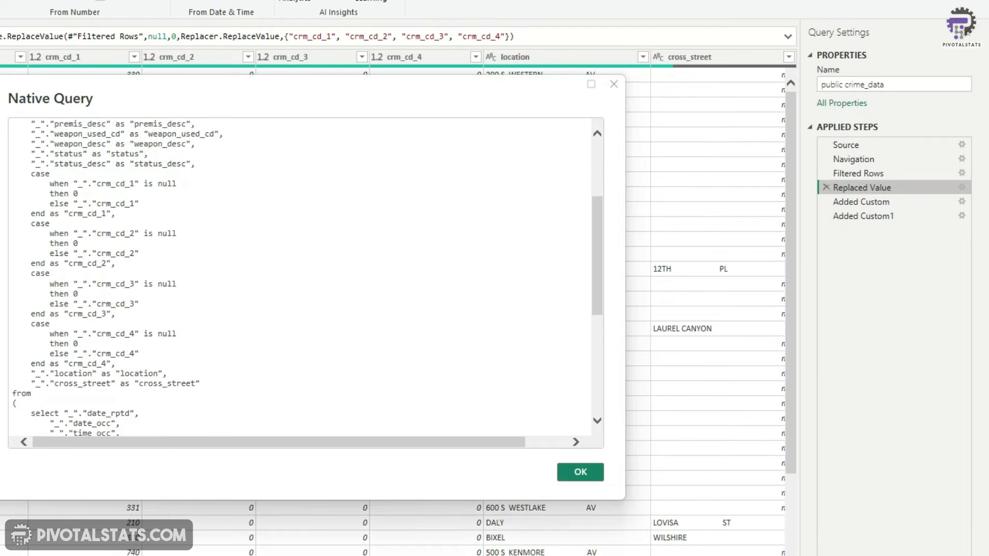
scroll(303, 278, up, 3)
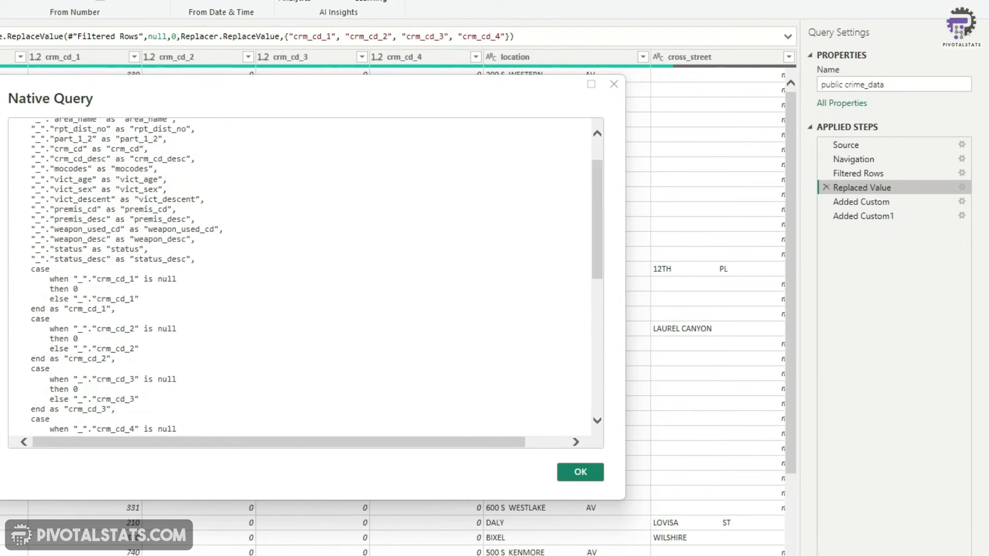
scroll(304, 279, down, 5)
scroll(304, 278, down, 7)
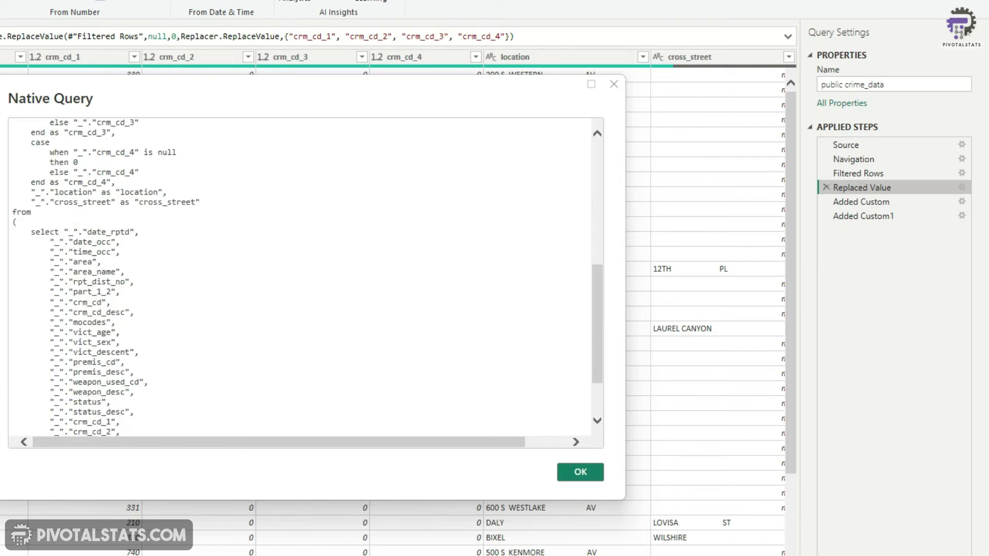
scroll(304, 278, up, 5)
scroll(304, 278, down, 4)
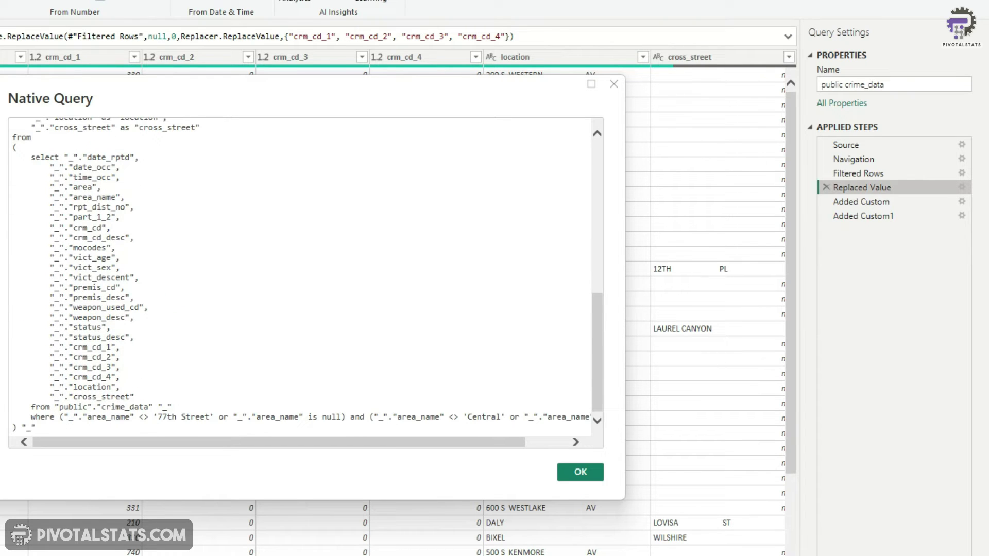
scroll(304, 278, up, 9)
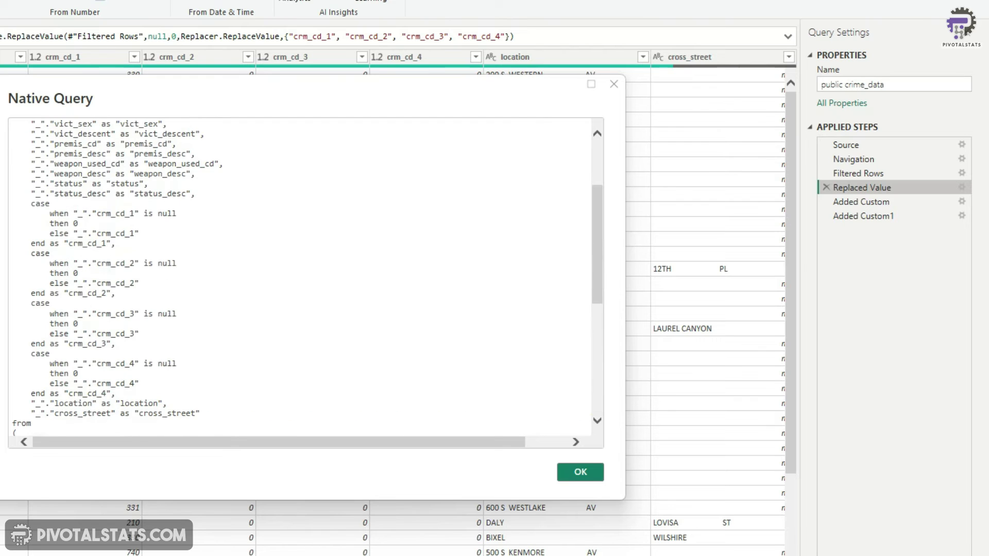
scroll(304, 279, up, 4)
scroll(304, 279, down, 5)
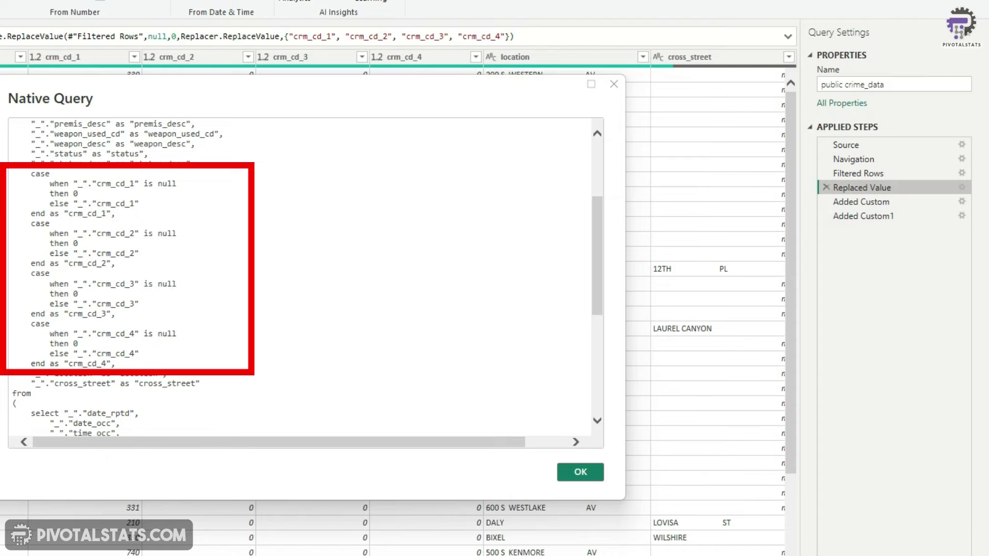
click(581, 472)
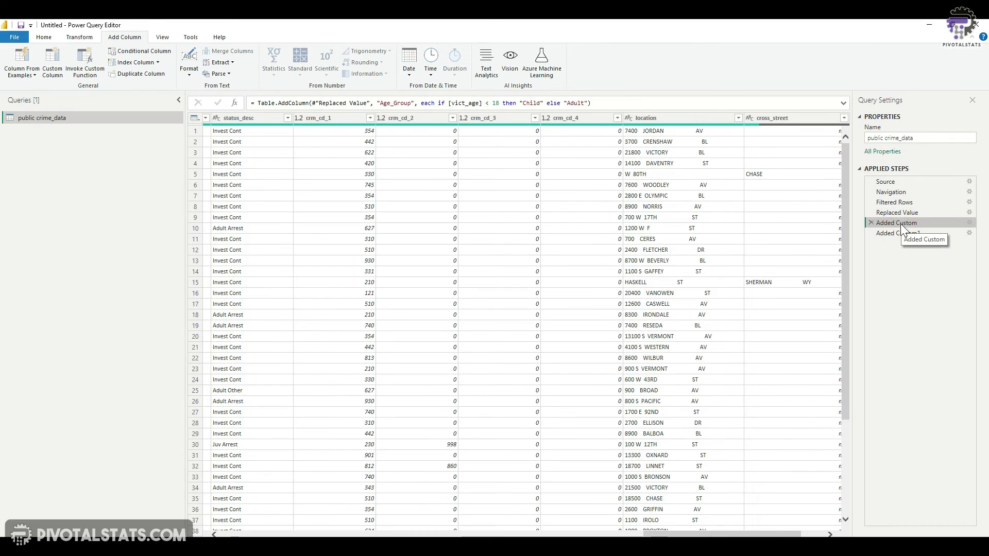
right_click(863, 203)
click(950, 339)
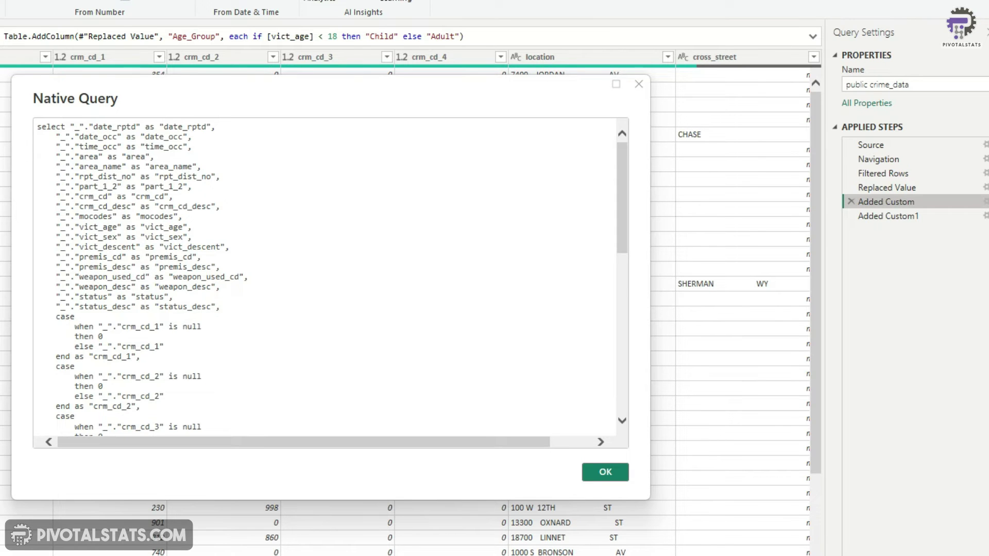
scroll(324, 278, down, 3)
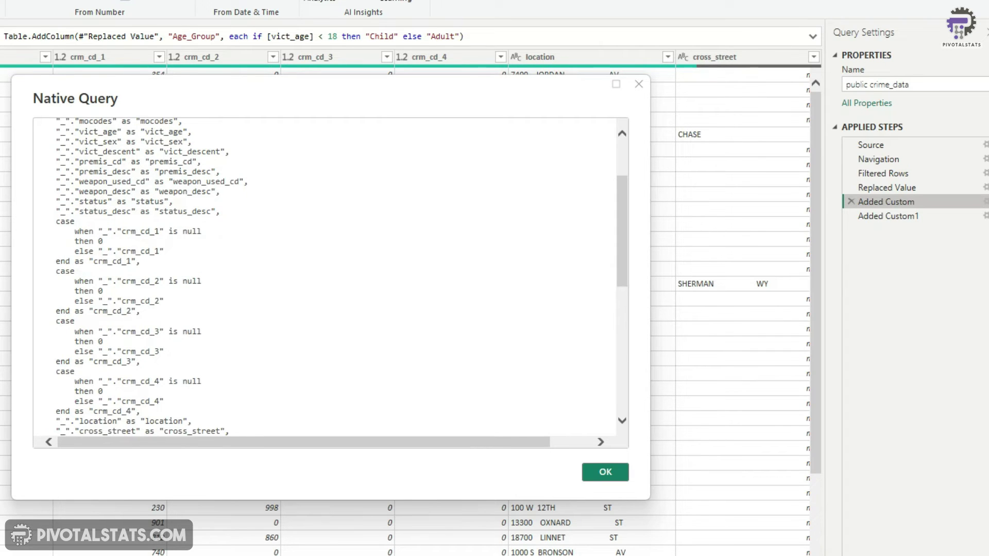
scroll(325, 278, down, 5)
scroll(325, 278, down, 2)
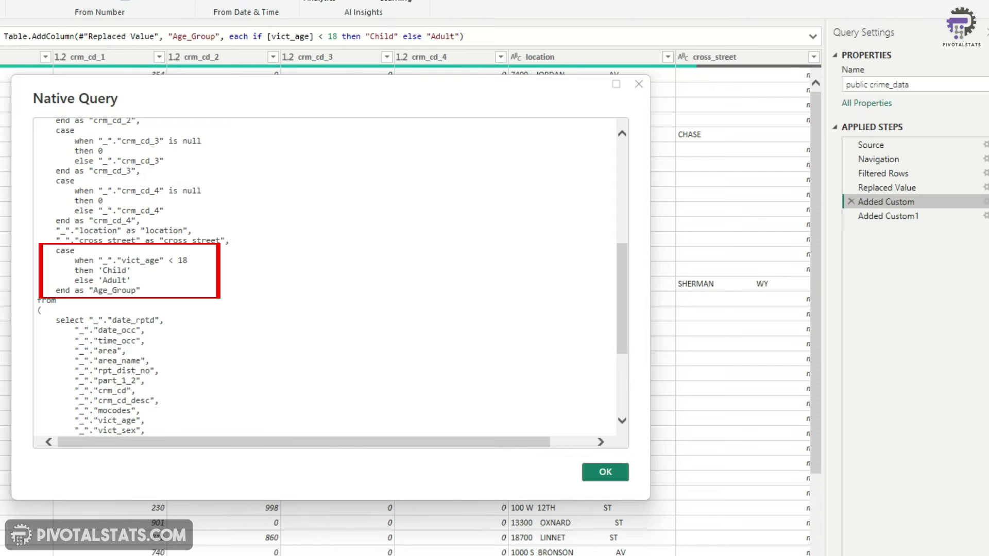
click(596, 472)
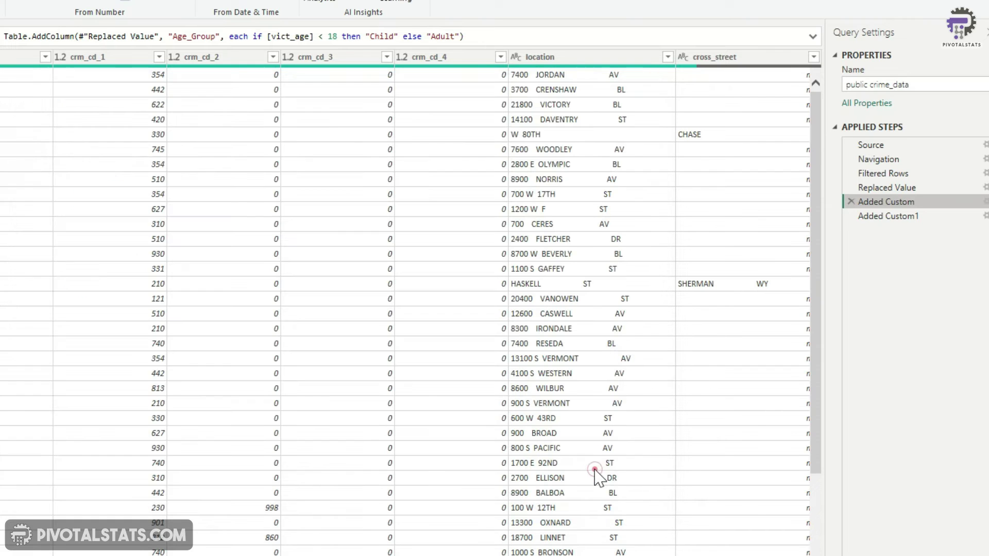
Select the Added Custom1 (AreaReverse) step and confirm View Native Query is greyed out.
click(910, 216)
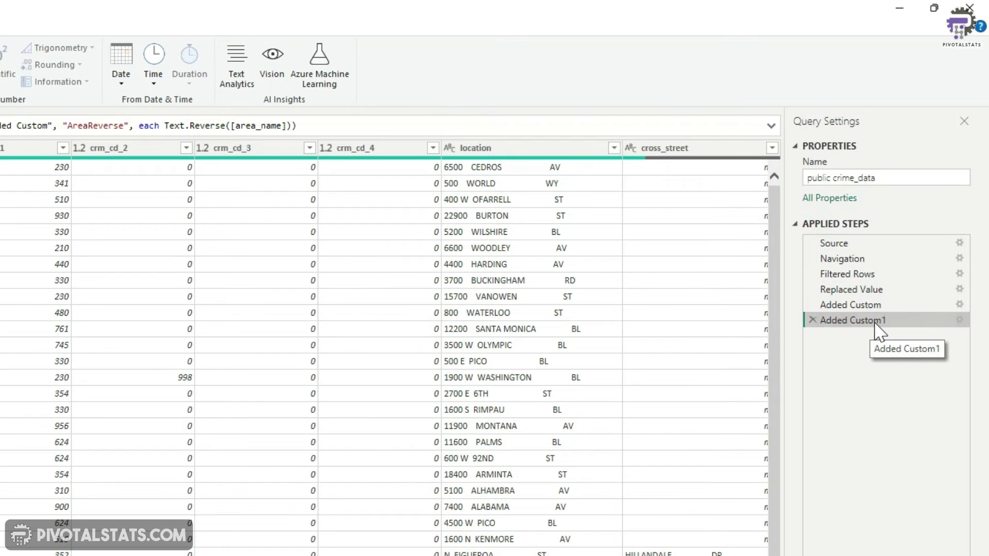
right_click(876, 324)
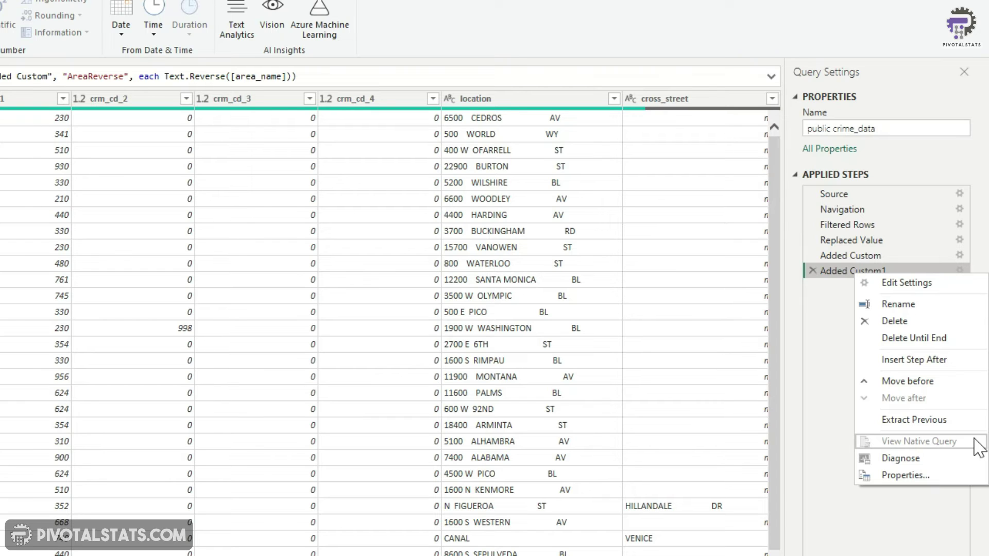
click(936, 542)
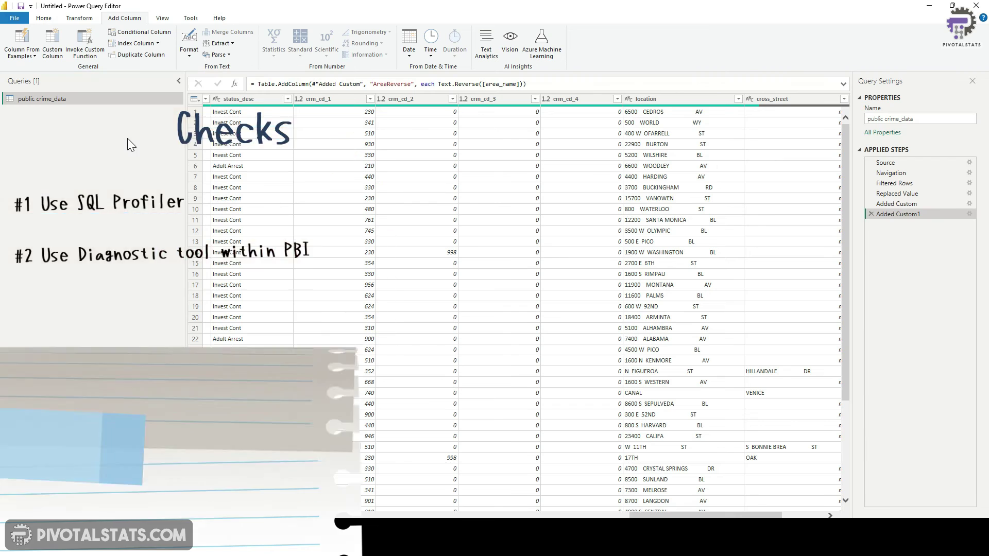
Show the Query Diagnostics buttons on the Tools ribbon.
click(190, 19)
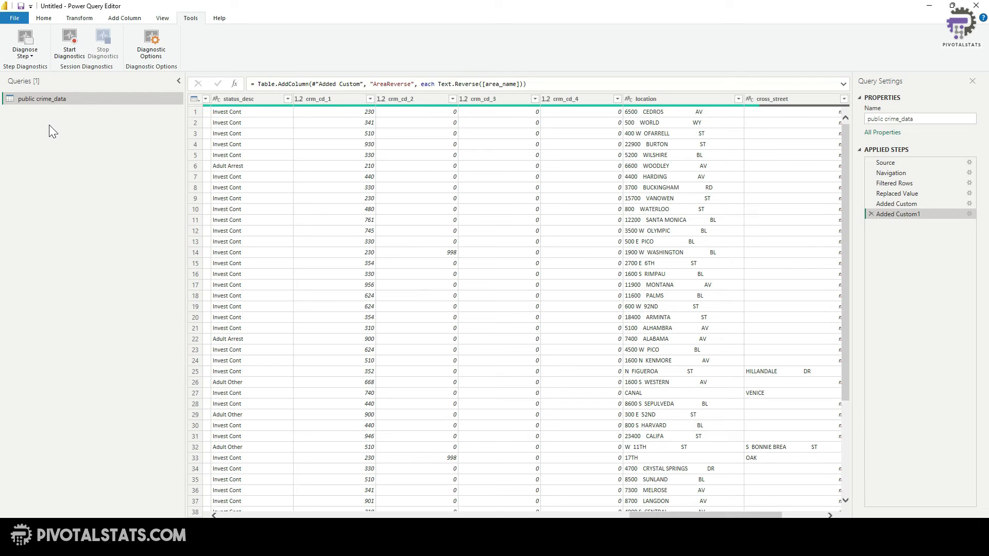
Record query diagnostics during a preview refresh to generate the diagnostics queries.
click(69, 53)
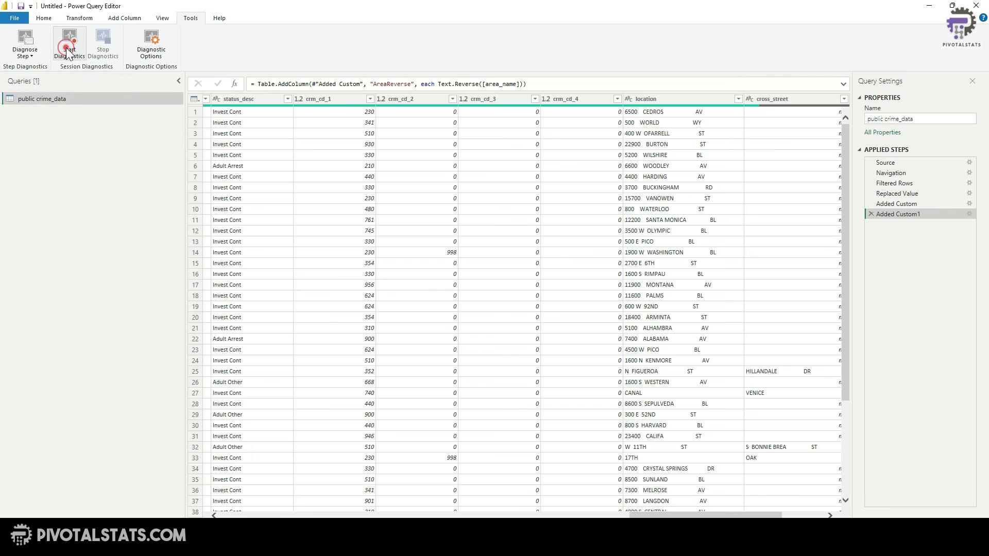
click(47, 18)
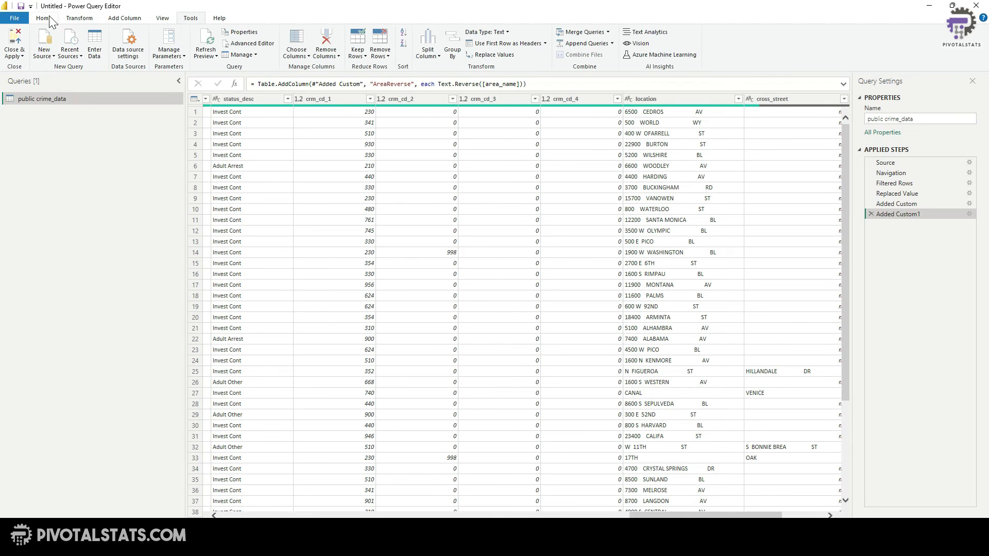
click(205, 36)
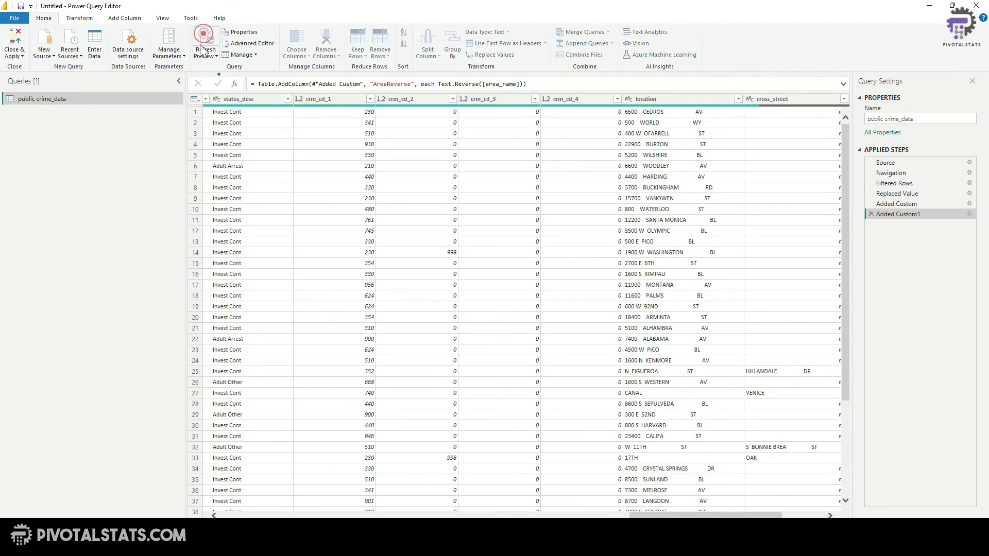
click(190, 18)
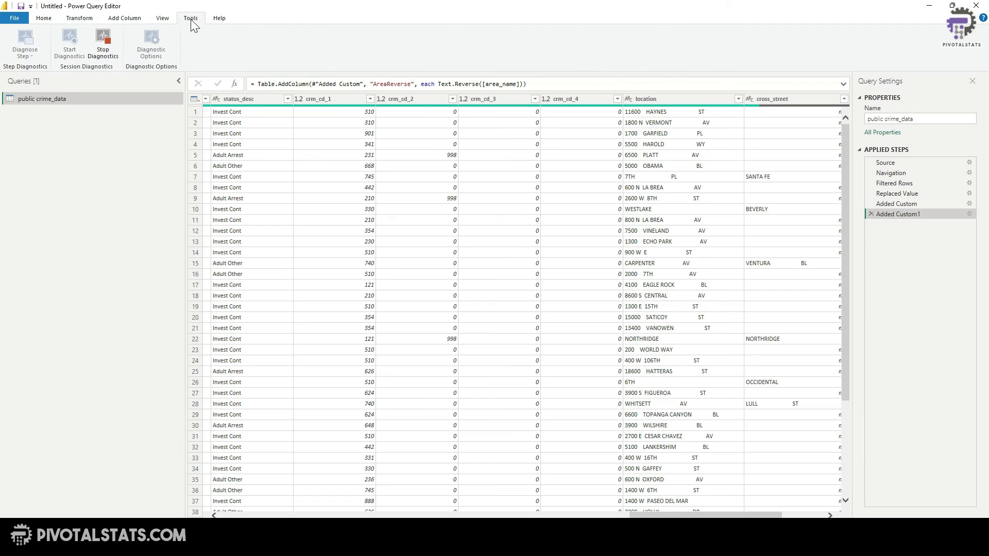
click(103, 46)
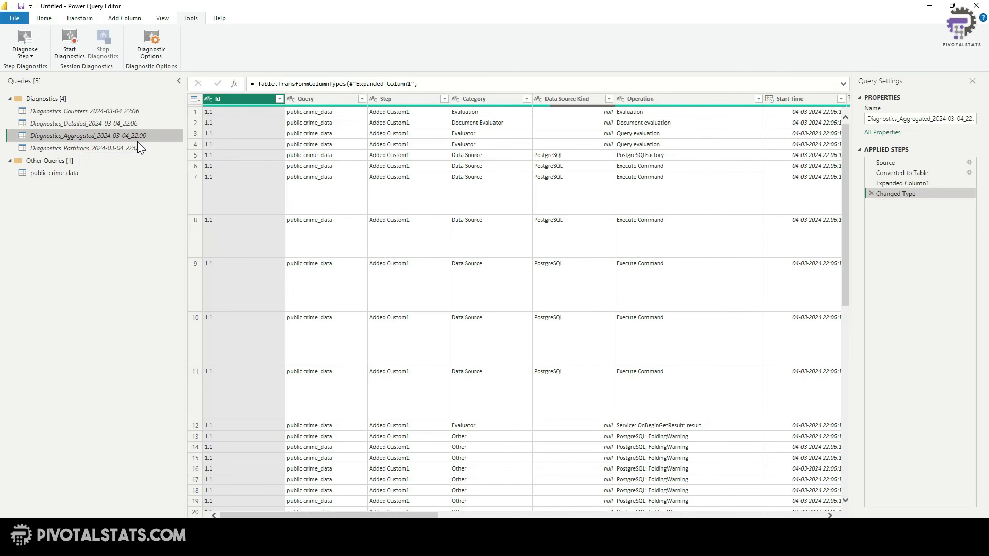
Filter Data Source Kind to PostgreSQL only and bring the Data Source Query column into view.
scroll(332, 100, right, 3)
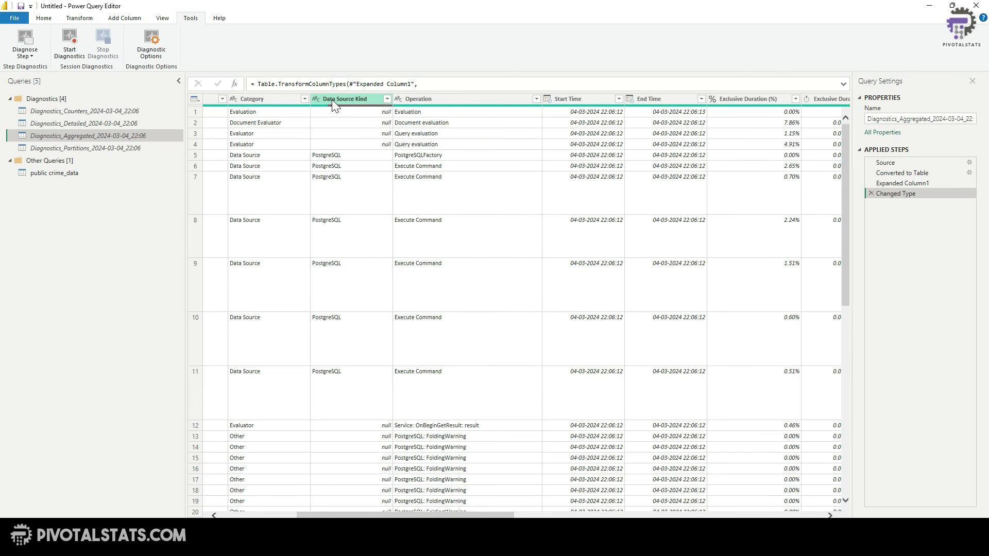
click(388, 98)
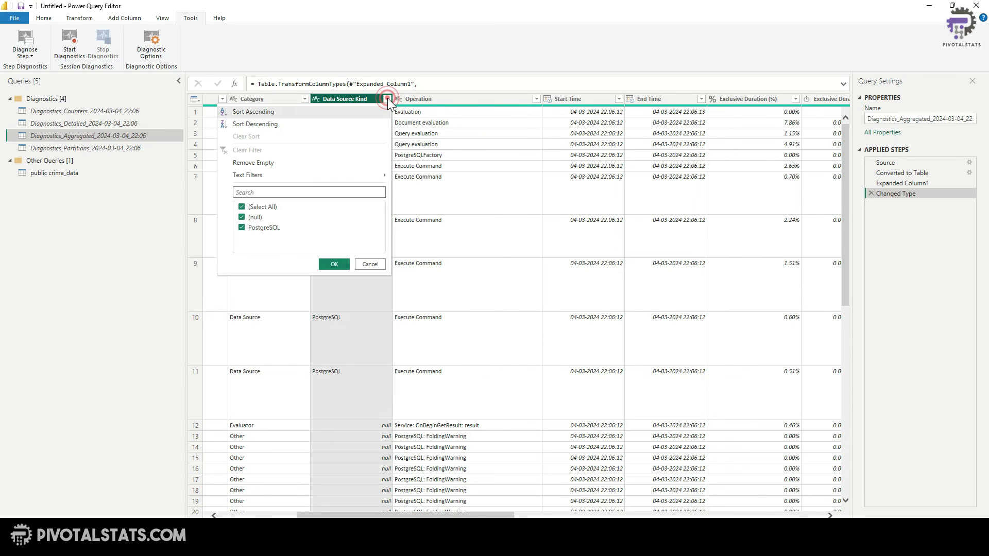
click(241, 217)
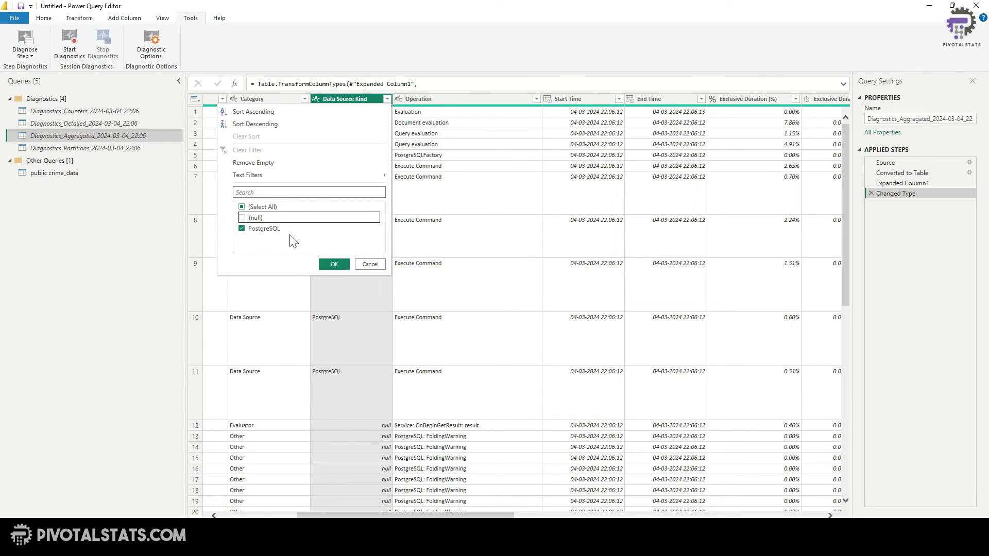
click(335, 266)
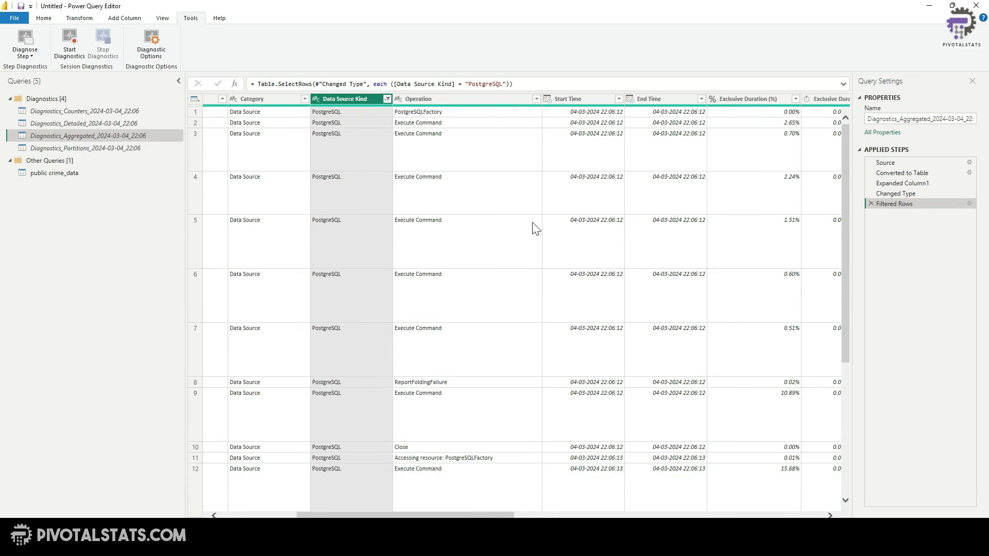
drag(439, 516, 655, 516)
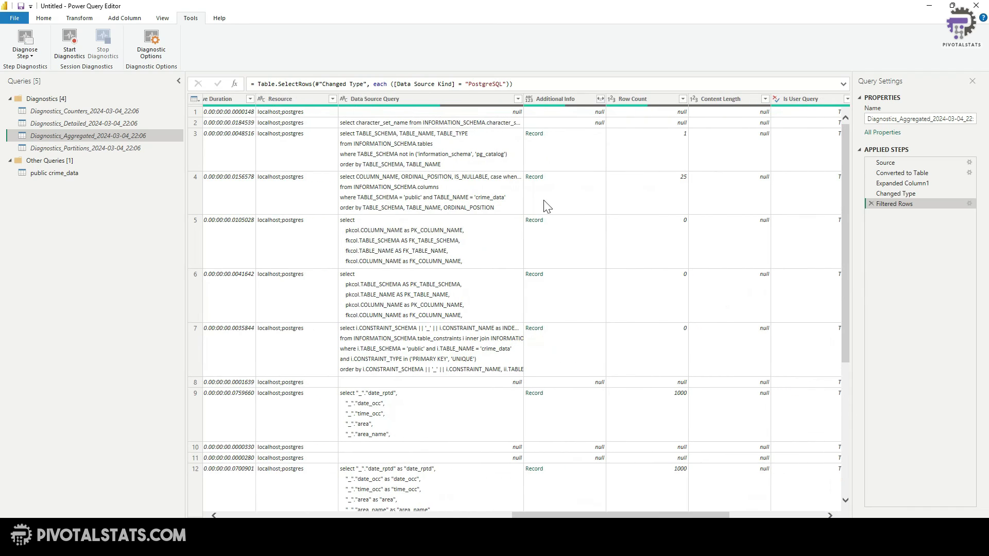
Enlarge the preview pane and read the SQL for the first six diagnostics rows.
click(422, 110)
click(444, 123)
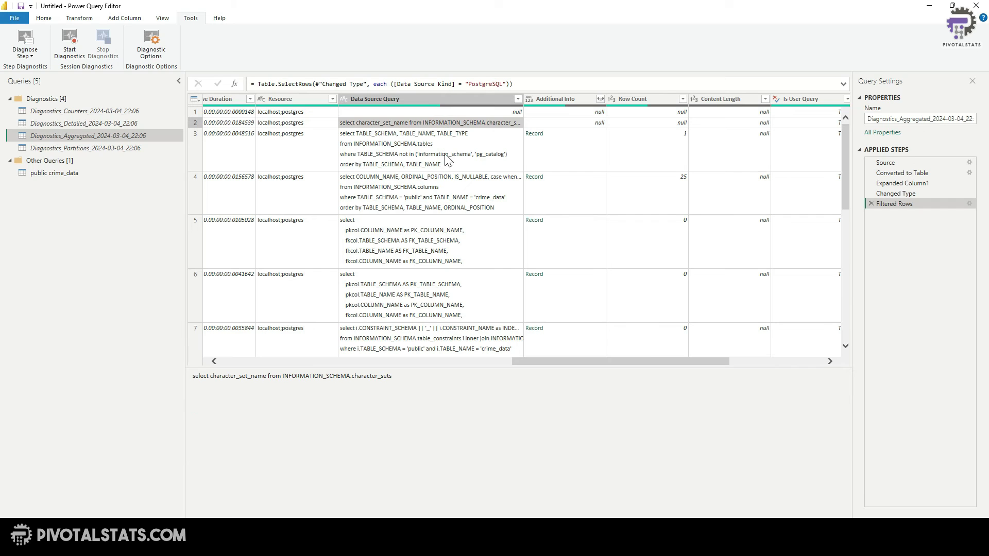
drag(497, 459, 446, 155)
click(427, 157)
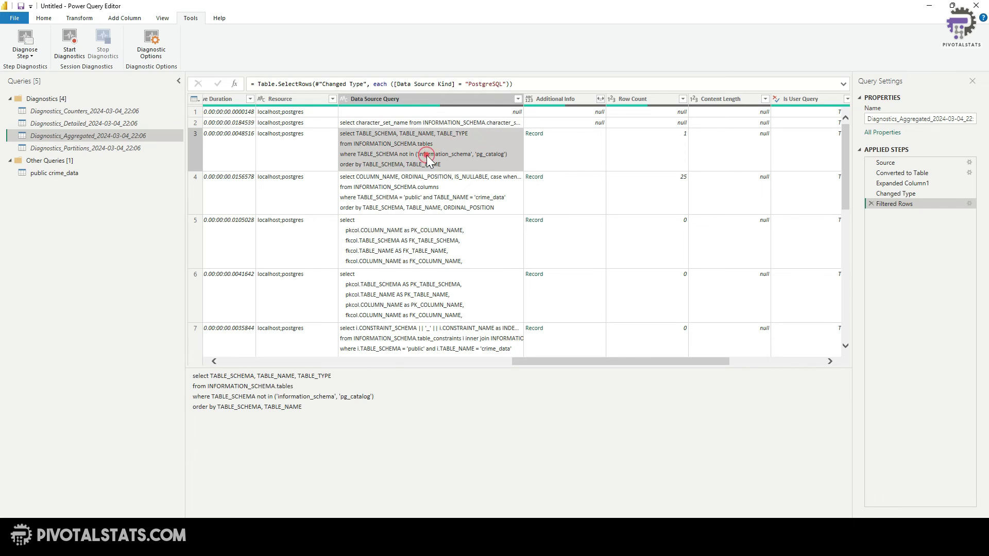
click(426, 198)
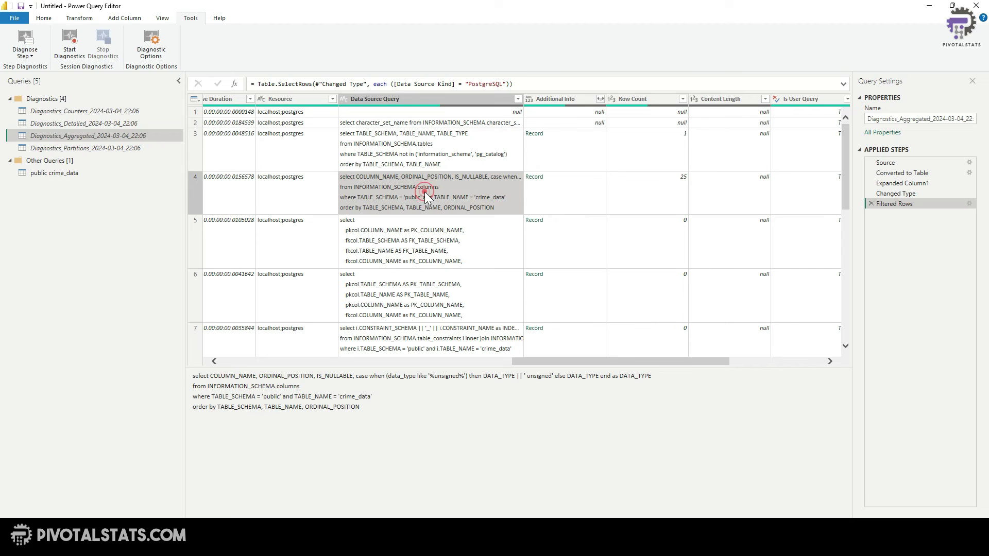
click(421, 244)
click(430, 286)
scroll(433, 278, down, 3)
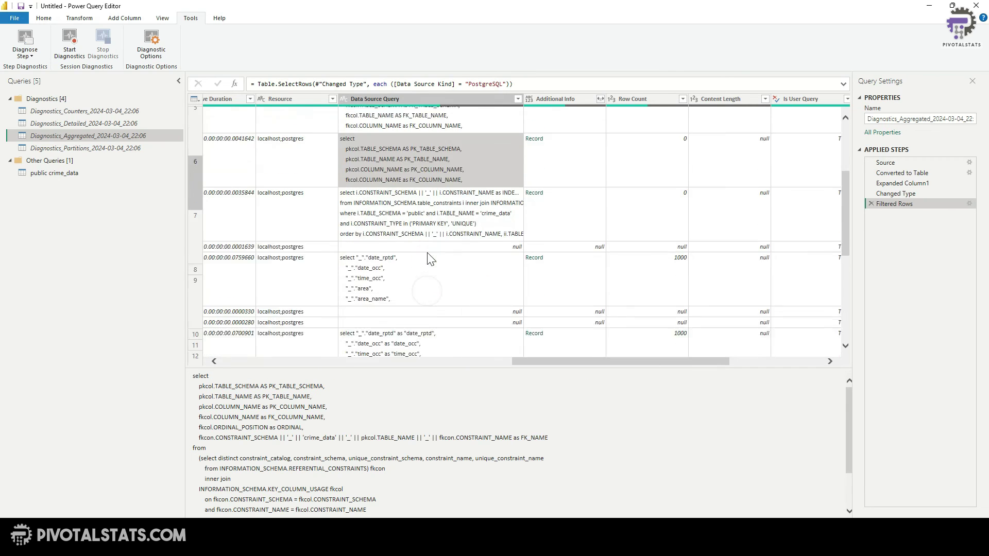
Read the SQL for rows 9, 12 and 15, including the crm_cd_1 CASE expression.
click(418, 262)
scroll(424, 214, down, 3)
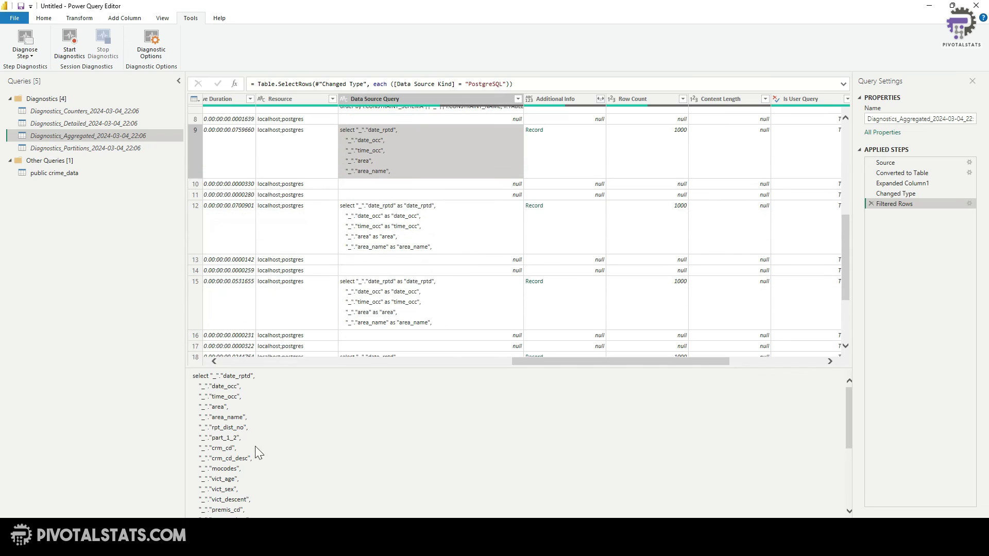
scroll(302, 426, down, 5)
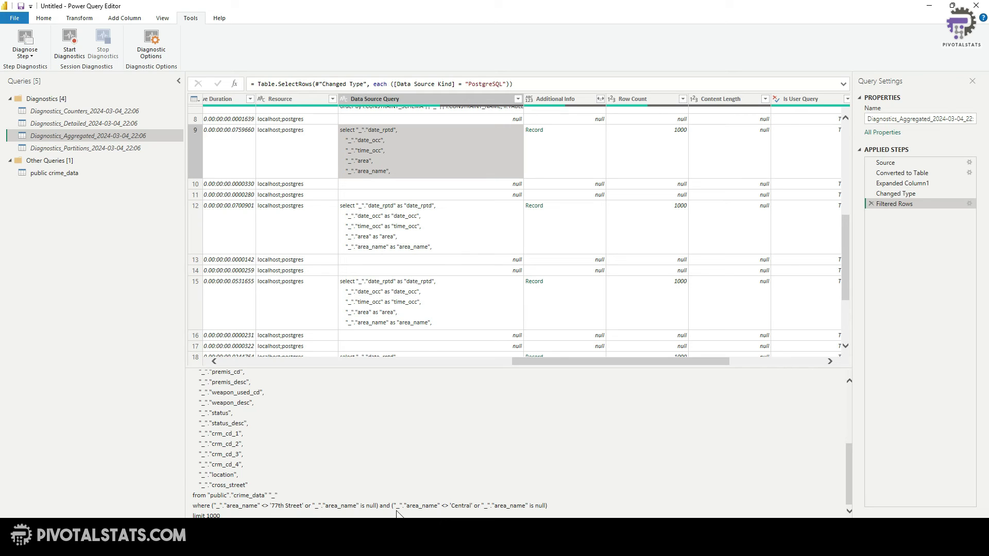
click(418, 220)
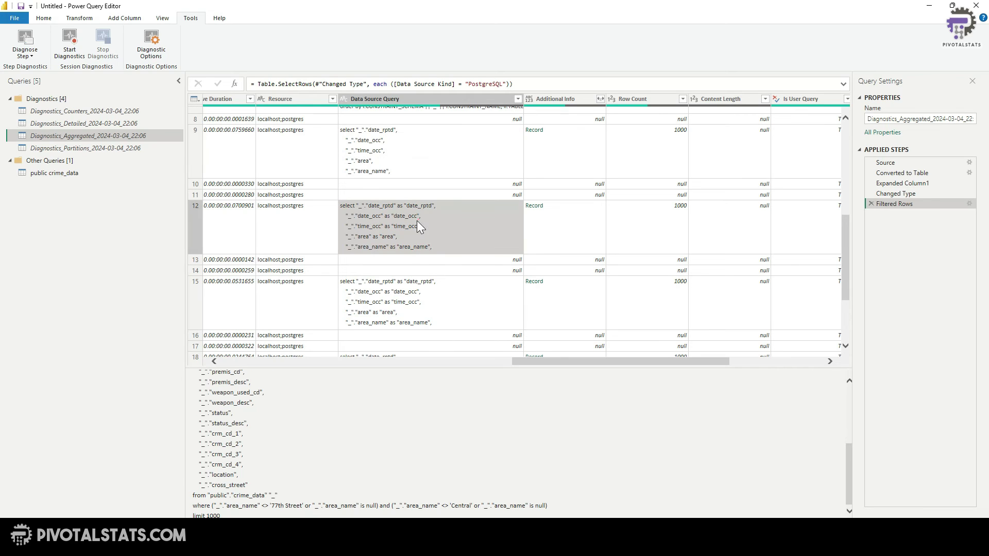
scroll(361, 415, down, 3)
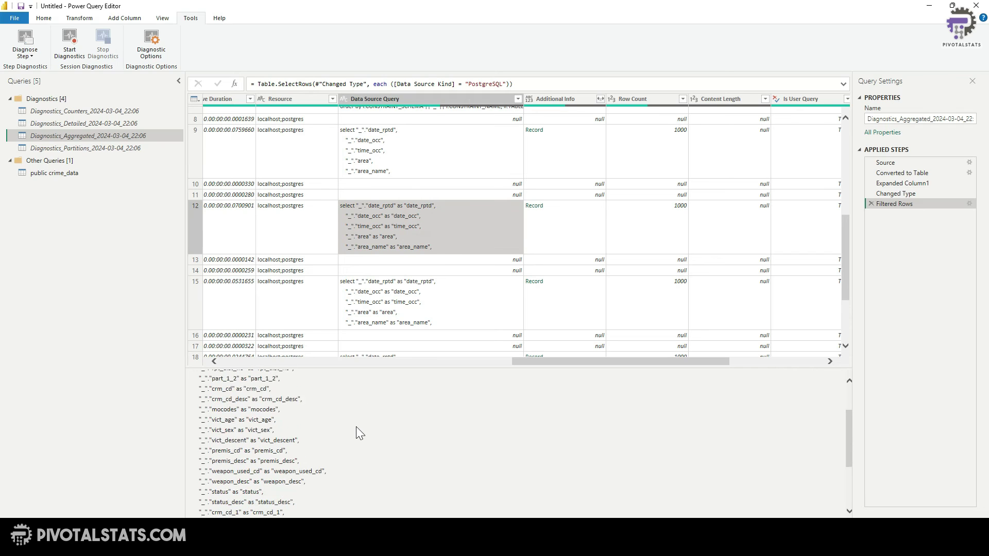
scroll(357, 428, down, 2)
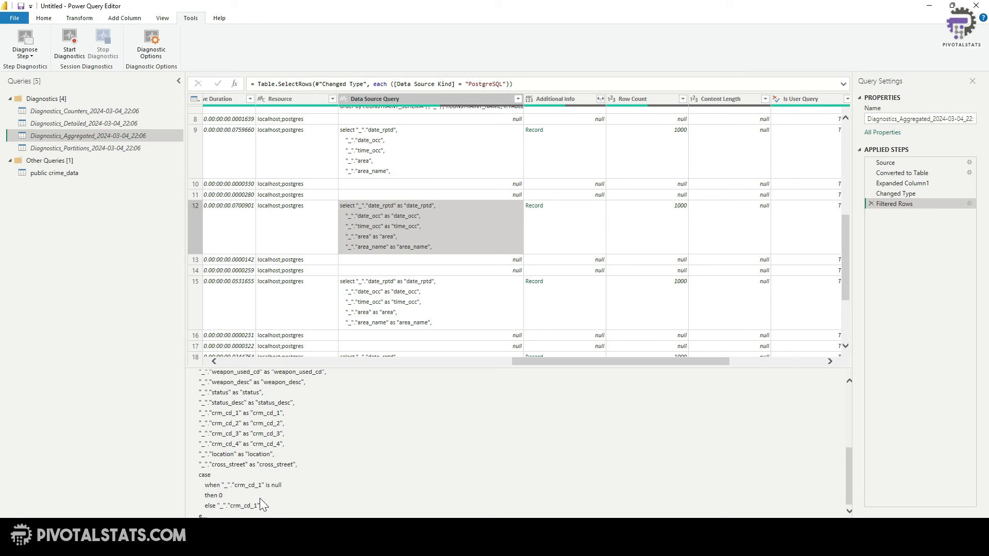
scroll(410, 268, down, 1)
click(410, 268)
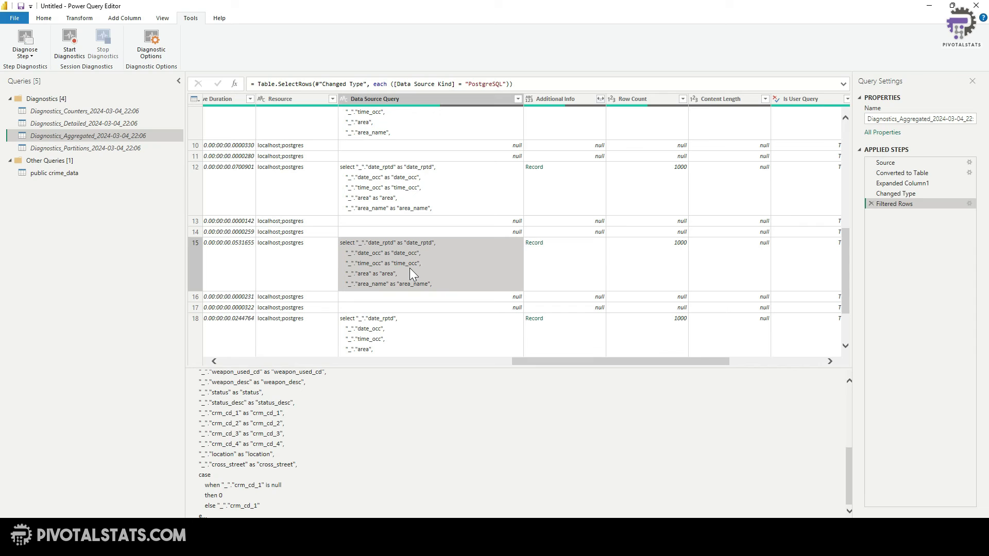
Open the public crime_data query and select its AreaReverse column.
click(54, 172)
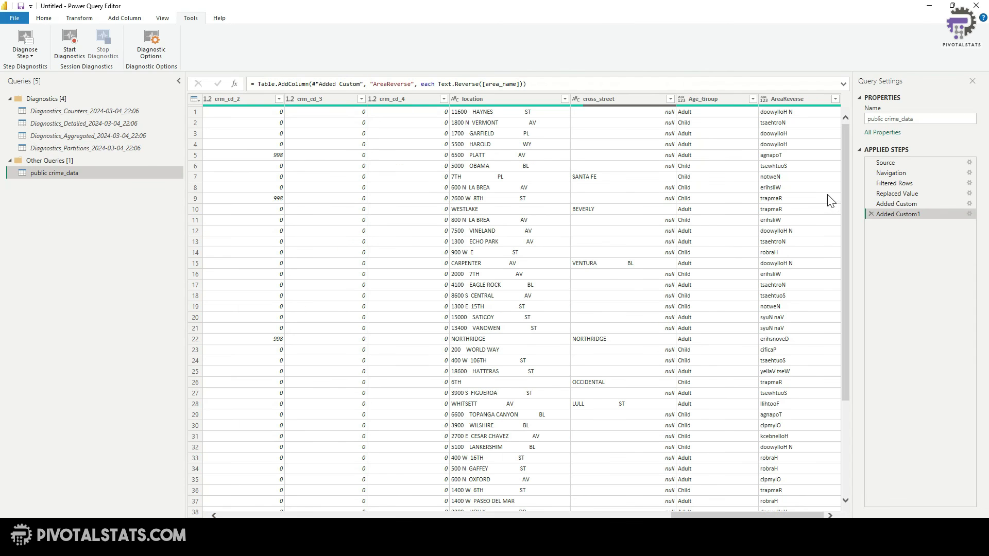
click(794, 102)
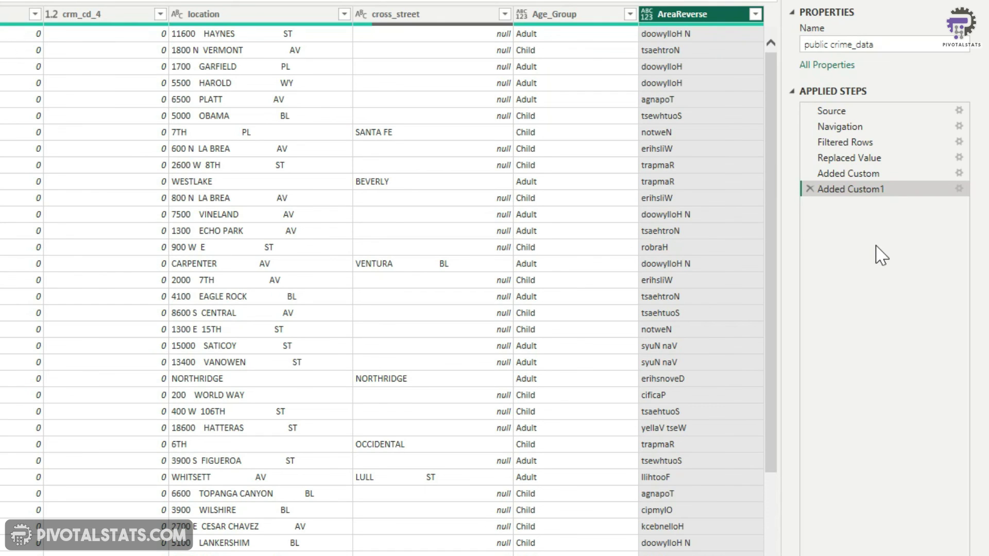
Move the Added Custom1 (AreaReverse) step above Added Custom (Age_Group) in Applied Steps.
right_click(879, 194)
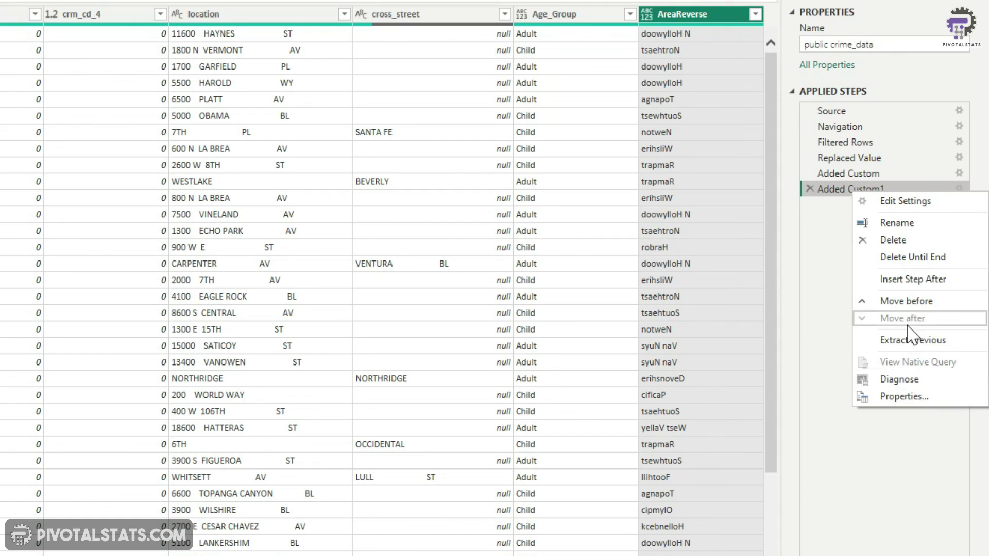
click(837, 277)
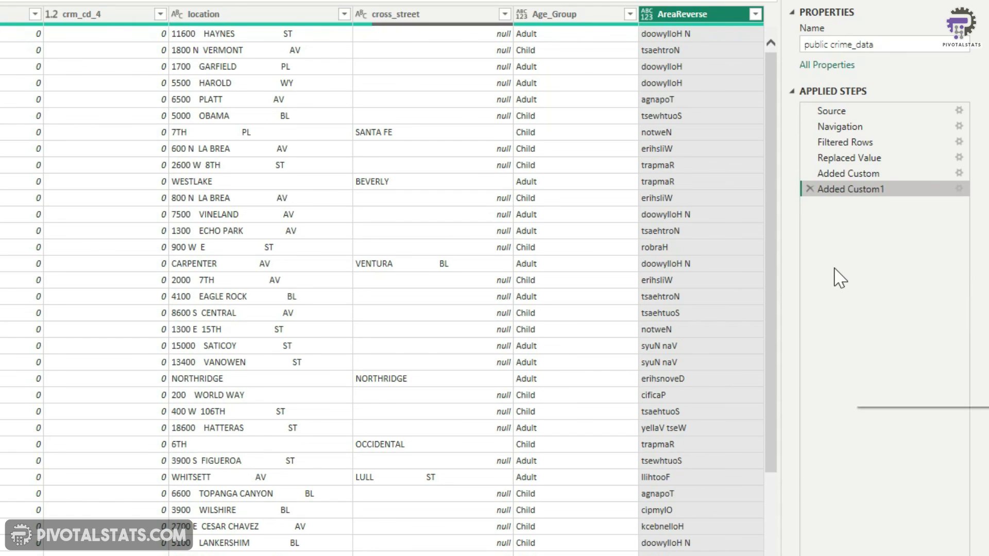
click(853, 176)
right_click(853, 176)
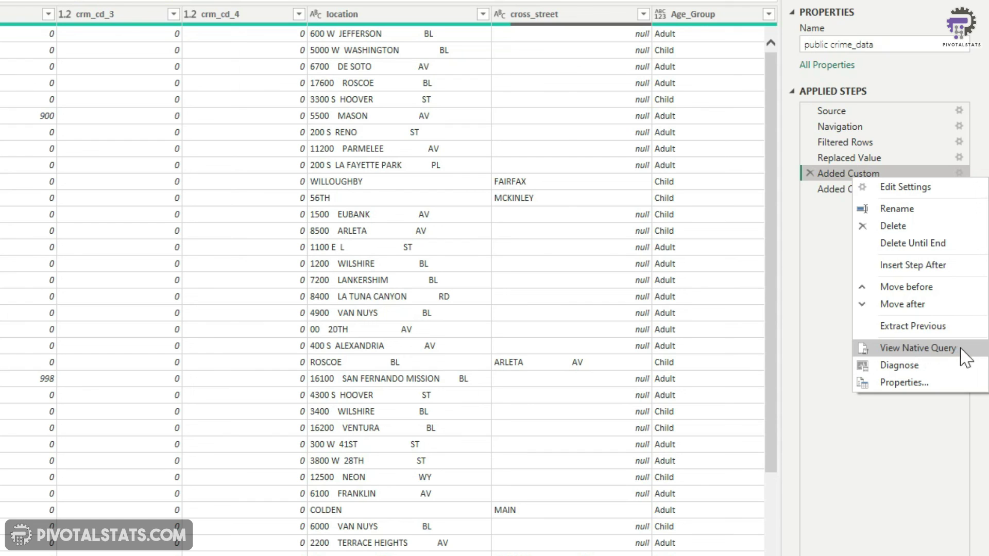
click(829, 235)
click(845, 189)
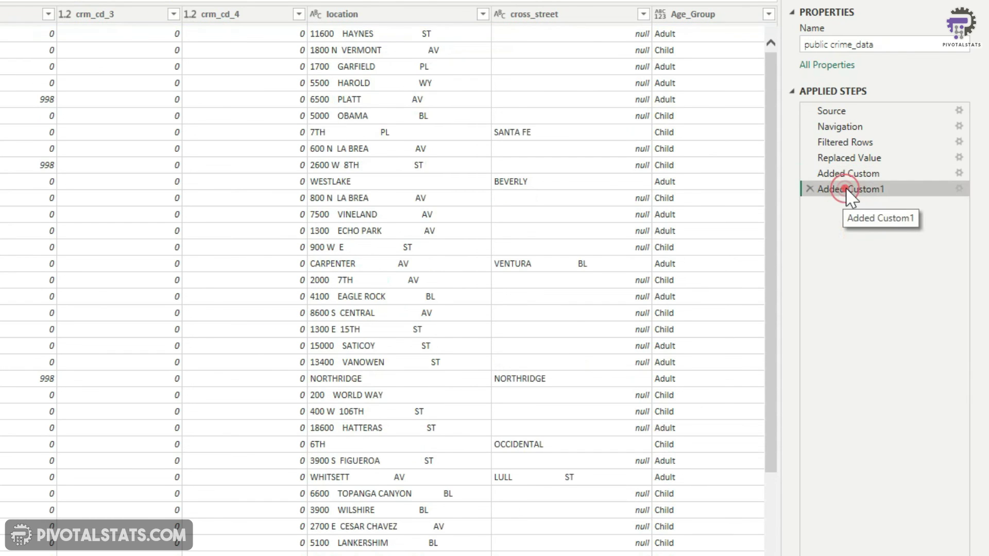
right_click(847, 191)
click(884, 297)
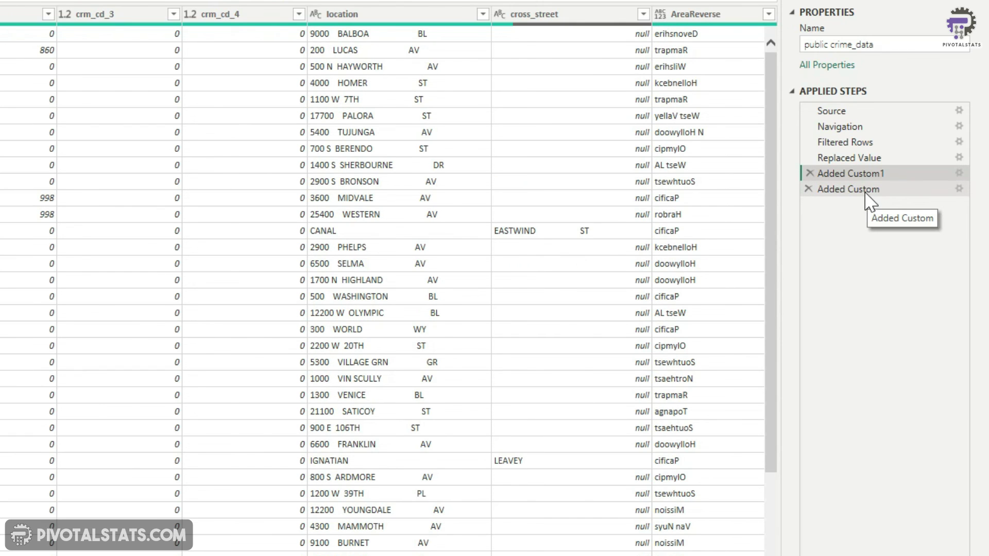
Check View Native Query on the reordered steps to see whether the last Added Custom step still folds.
click(865, 192)
click(862, 174)
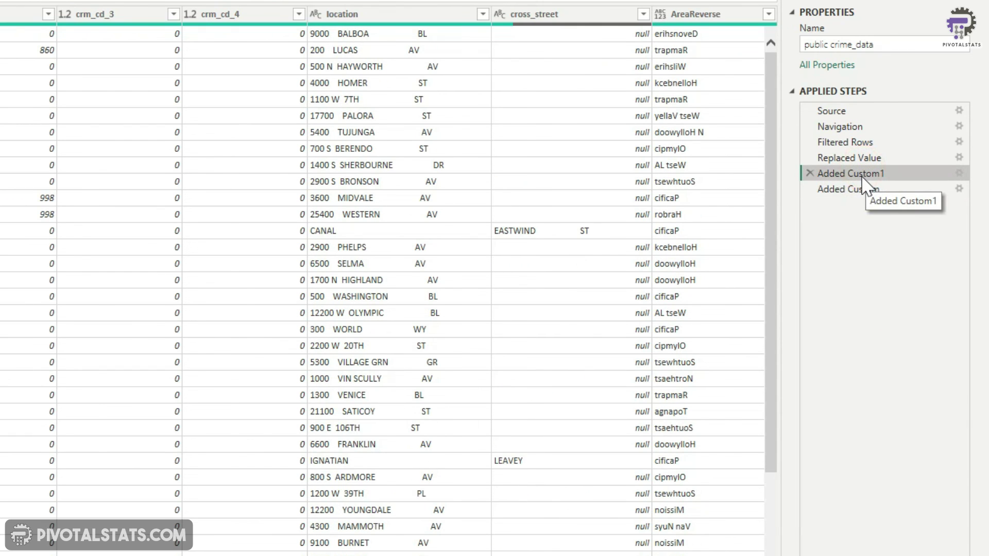
right_click(862, 177)
click(838, 282)
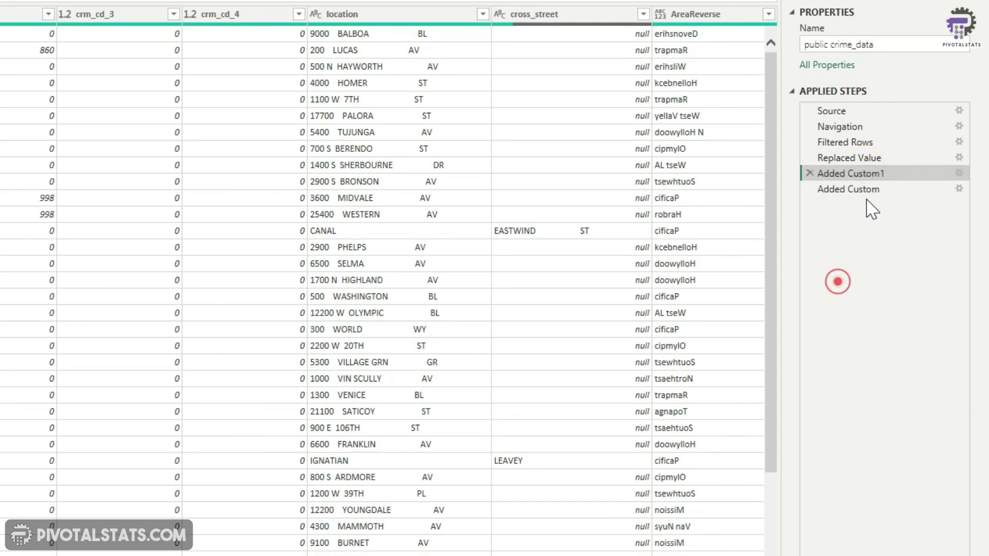
click(871, 189)
right_click(870, 190)
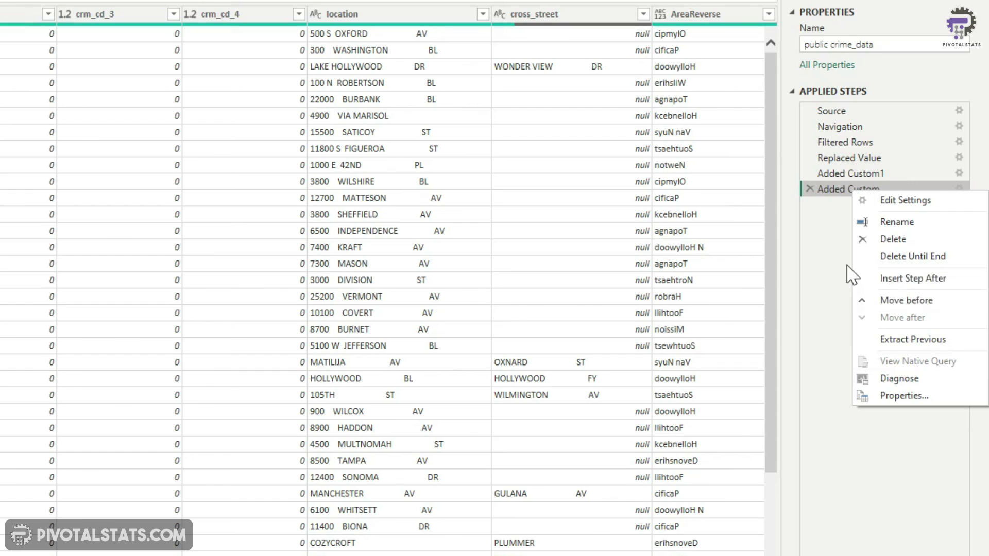
click(830, 252)
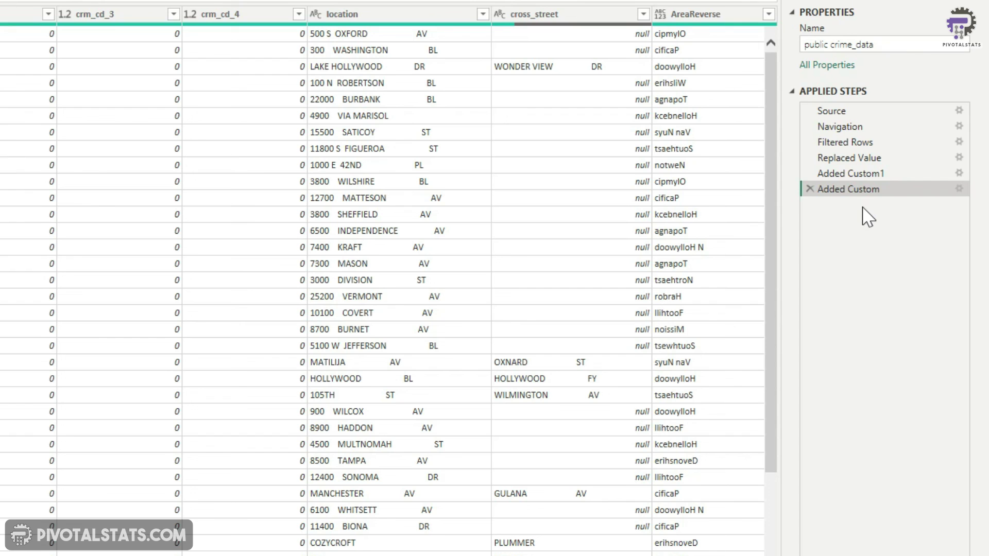
click(870, 175)
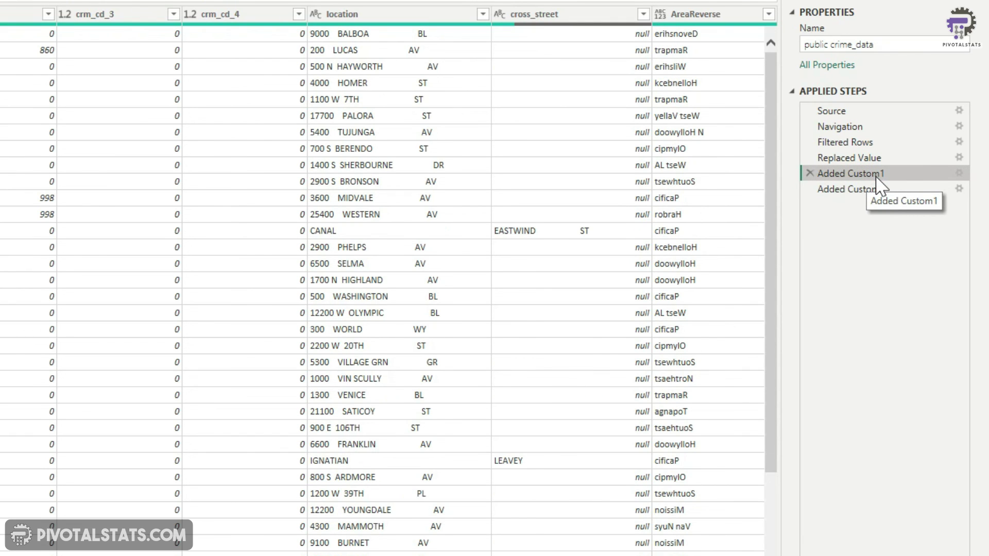